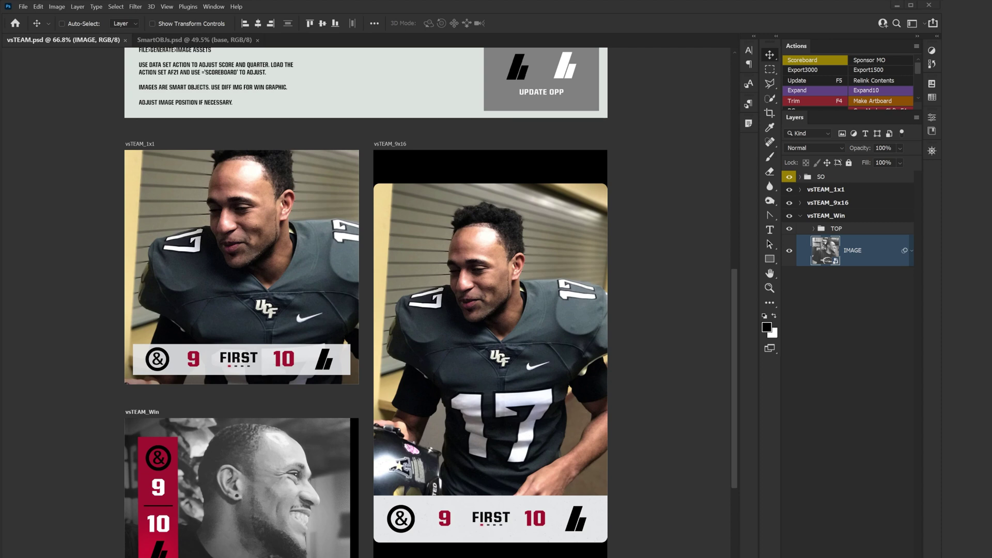
Expand vsTEAM_1x1, then briefly hide and reshow its Scoreboard and Image groups to check them.
left_click(868, 190)
left_click(789, 202)
left_click(787, 203)
left_click(786, 287)
left_click(786, 288)
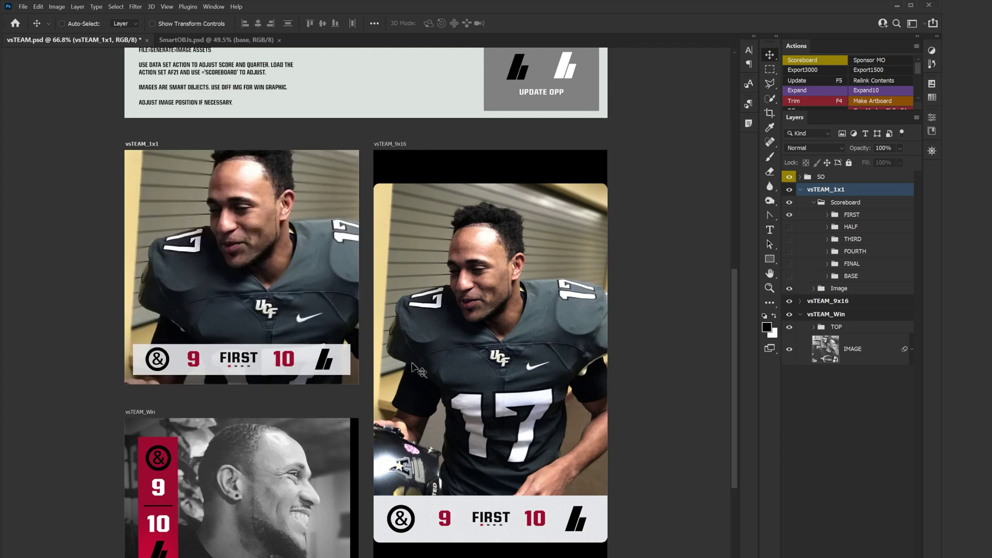
Expand FIRST and scoreboard13, toggling the scores, team logos, grey dots and red quarter marker.
scroll(419, 360, "up", 1)
scroll(336, 305, "left", 1)
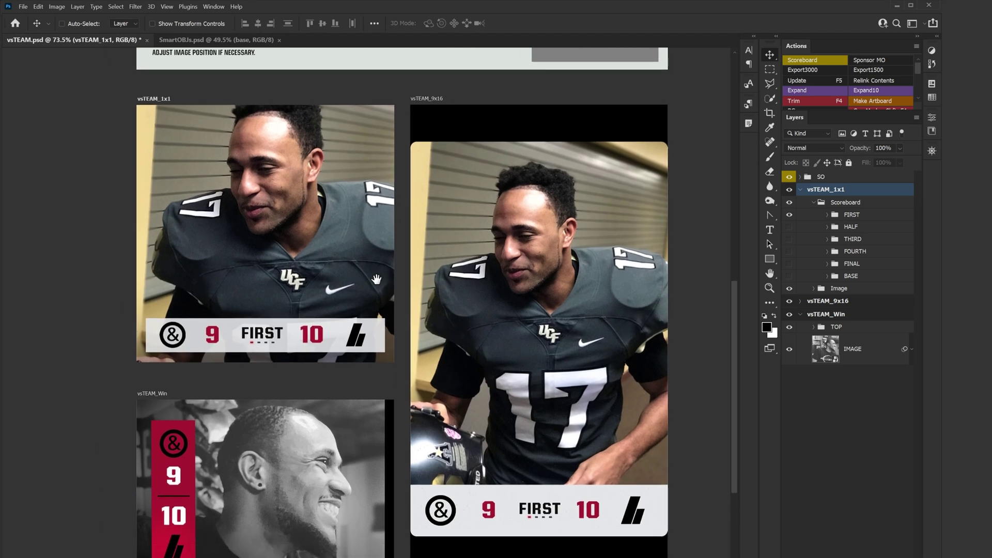
left_click(826, 216)
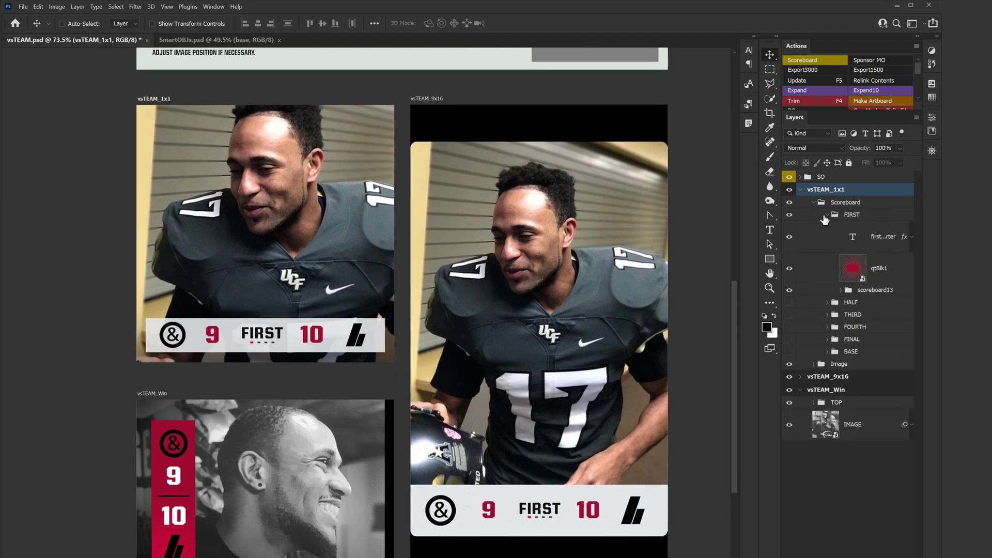
left_click(852, 216)
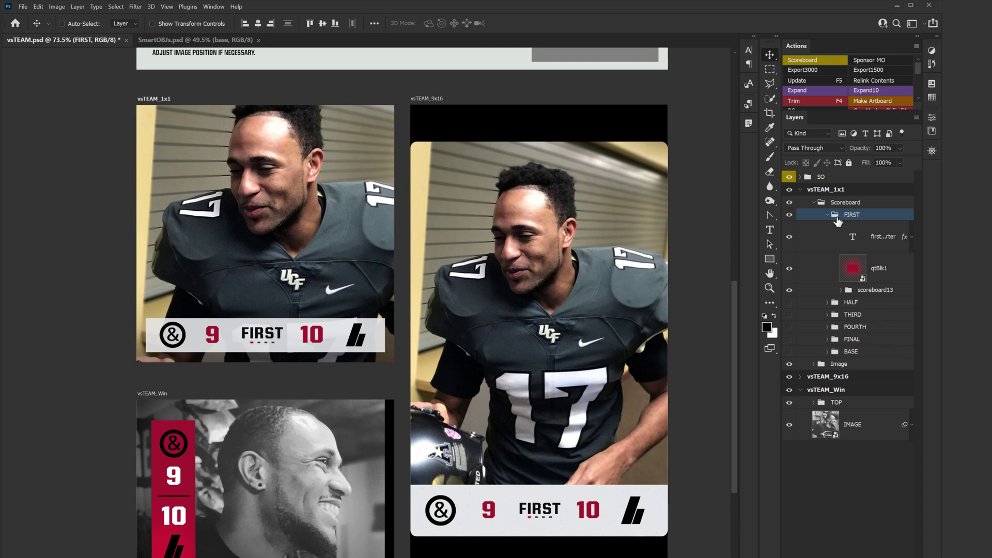
left_click(841, 289)
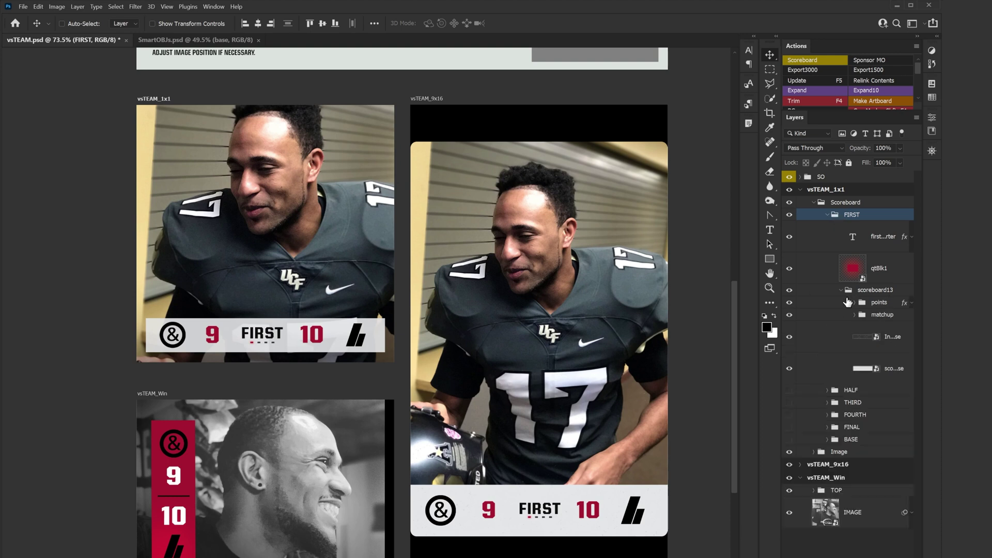
left_click(789, 302)
left_click(789, 302)
left_click(788, 315)
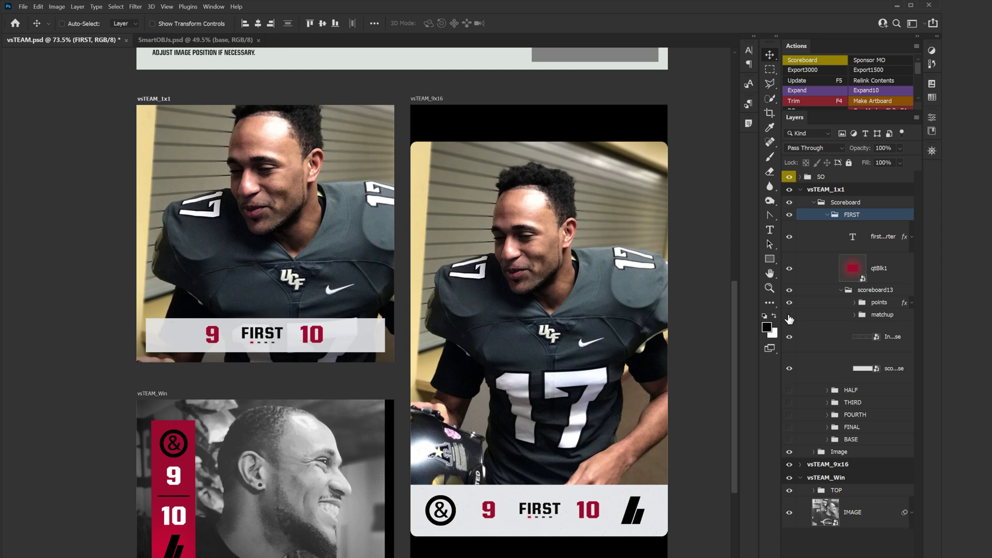
left_click(789, 315)
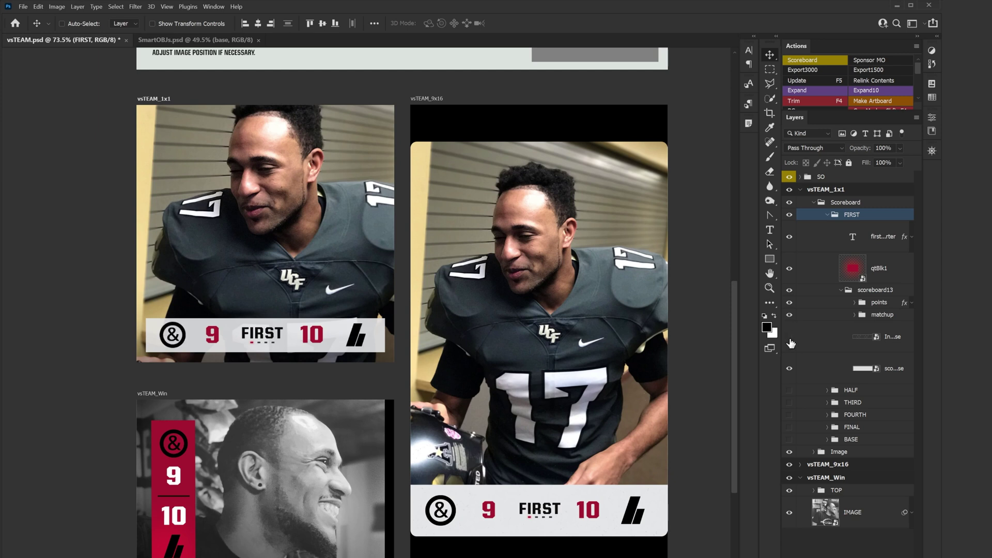
left_click(790, 336)
left_click(789, 268)
Expand the matchup and points groups and widen the Layers panel to read full names.
left_click(855, 314)
left_click(855, 303)
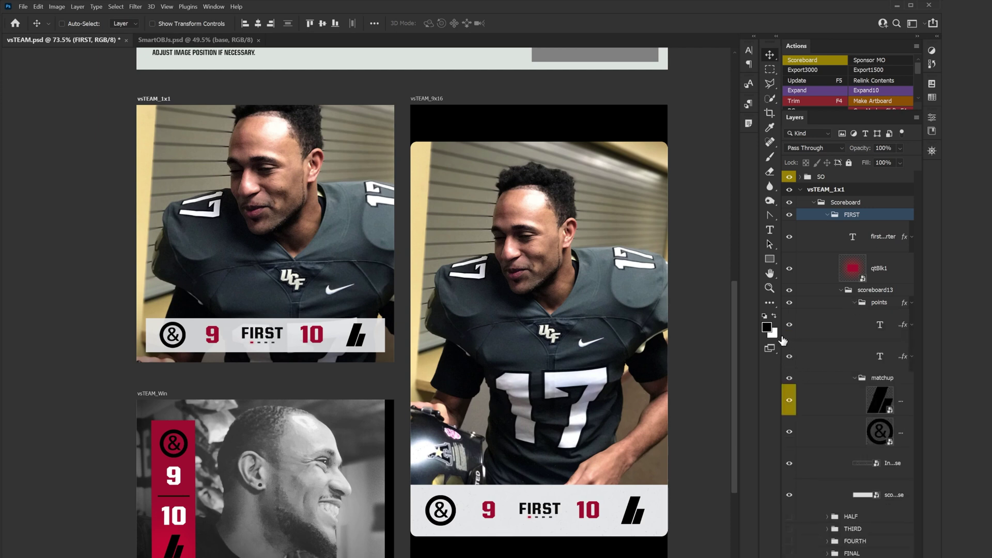
left_click_drag(779, 335, 729, 335)
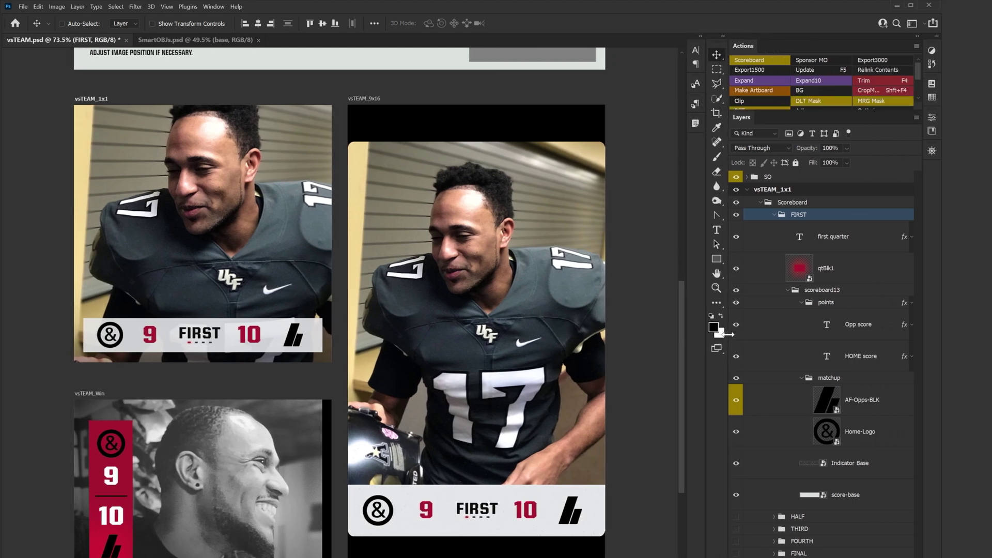
Toggle the opponent and home scores and logos to identify them, then collapse FIRST and deselect.
left_click(736, 325)
left_click(735, 324)
left_click(736, 357)
left_click(736, 357)
left_click(736, 400)
left_click(736, 400)
left_click(736, 432)
left_click(736, 432)
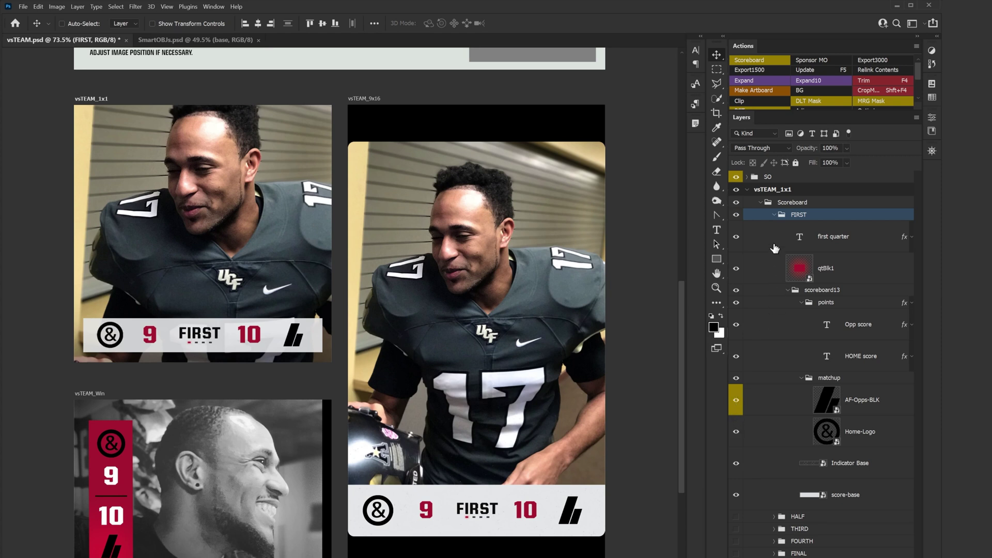
left_click(773, 216)
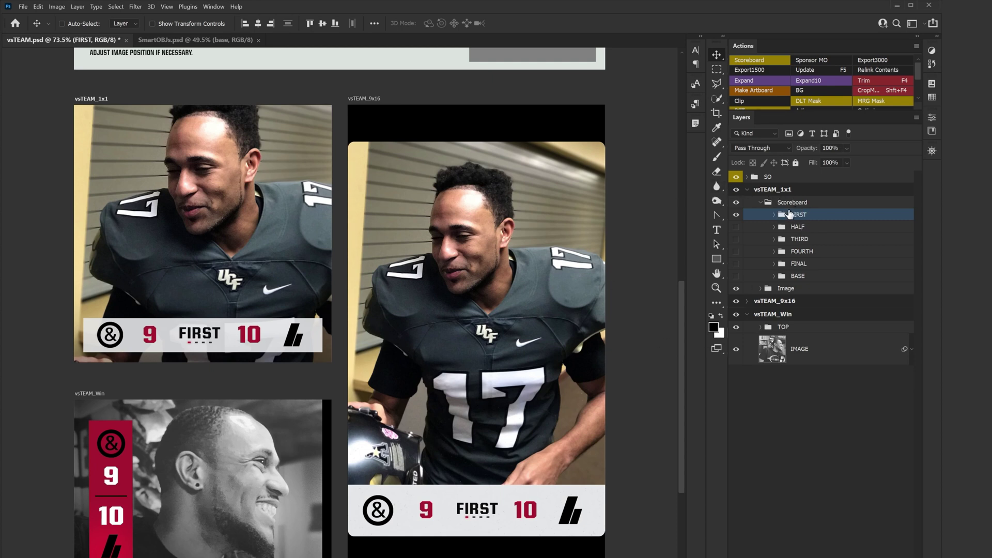
left_click(804, 430)
Select the first quarter text layer inside FIRST and open Image > Variables > Define for it.
left_click(59, 7)
mouse_move(57, 160)
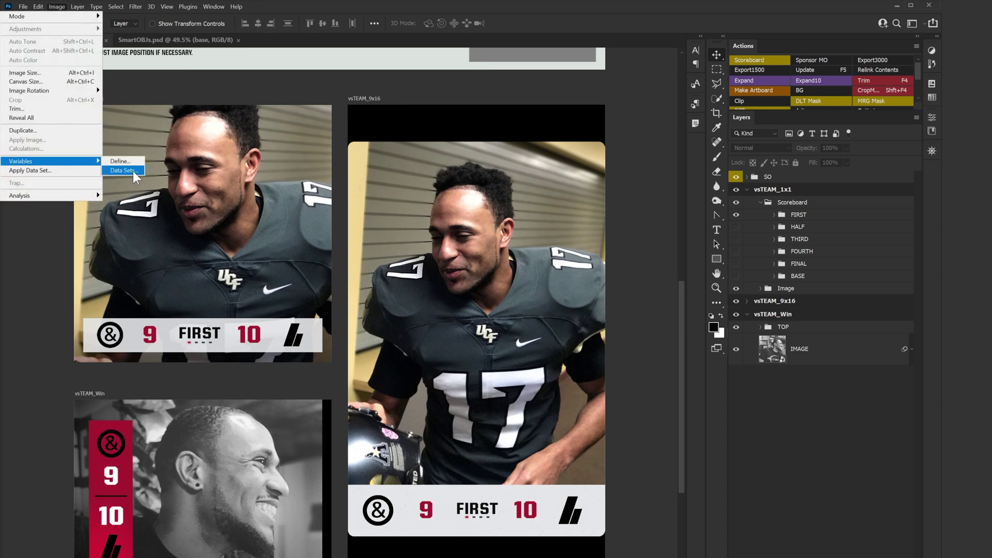
left_click(801, 388)
left_click(801, 219)
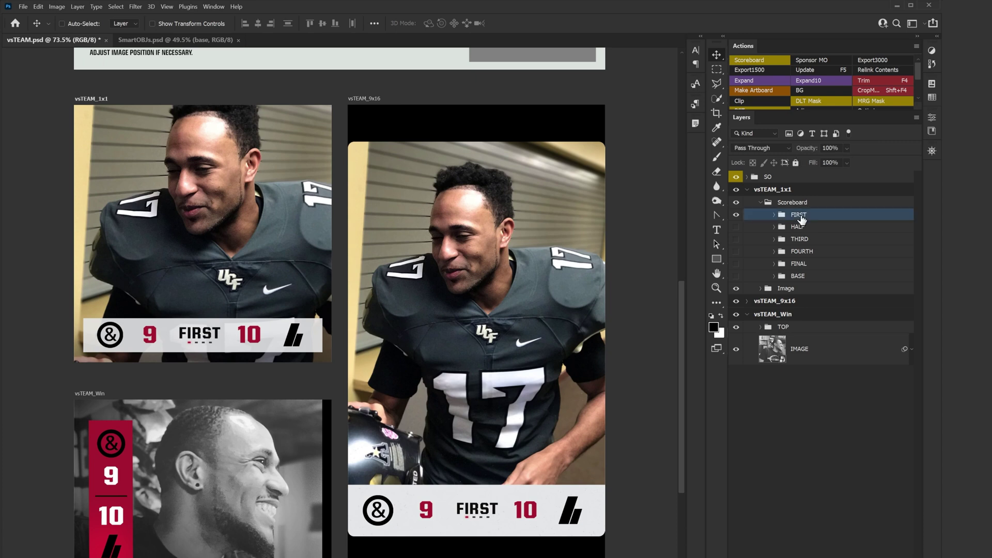
left_click(775, 217)
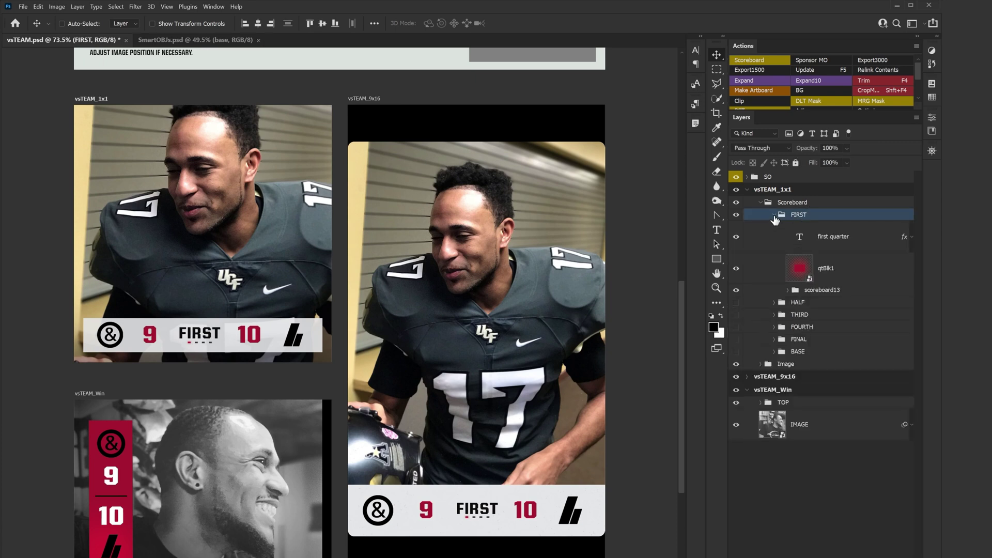
left_click(829, 239)
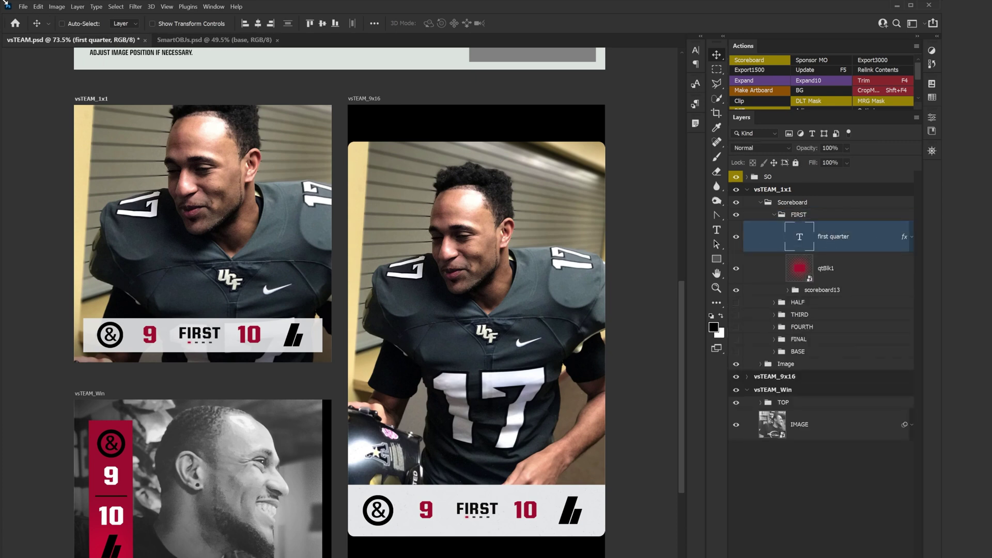
left_click(57, 6)
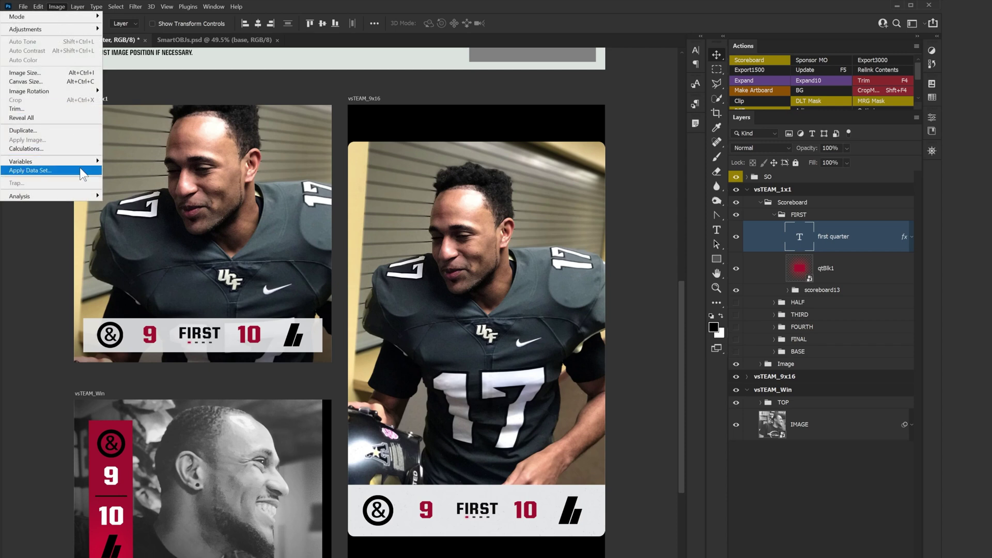
mouse_move(80, 163)
left_click(118, 160)
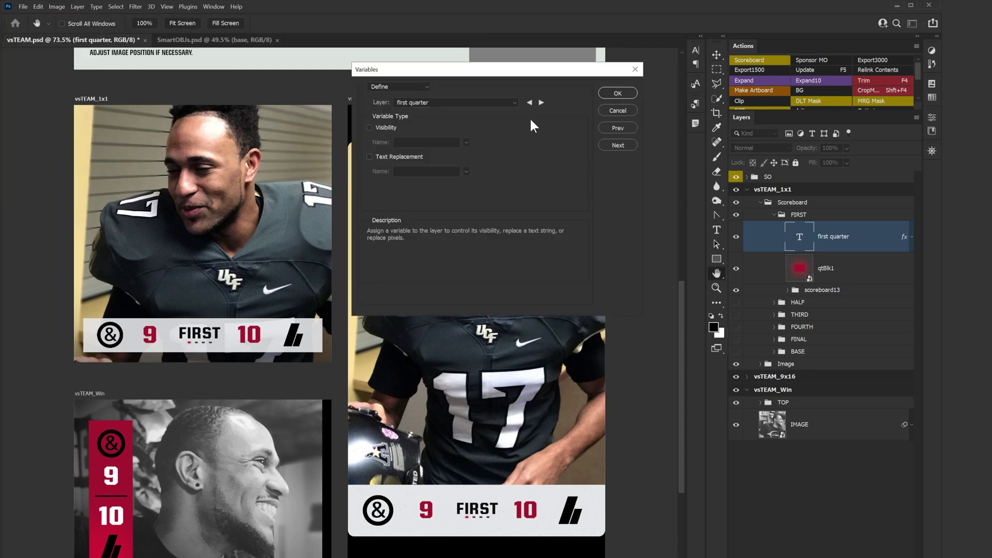
Make first quarter's text replaceable by the existing ScoreOPP variable, with Visibility unticked.
left_click(380, 127)
left_click(410, 157)
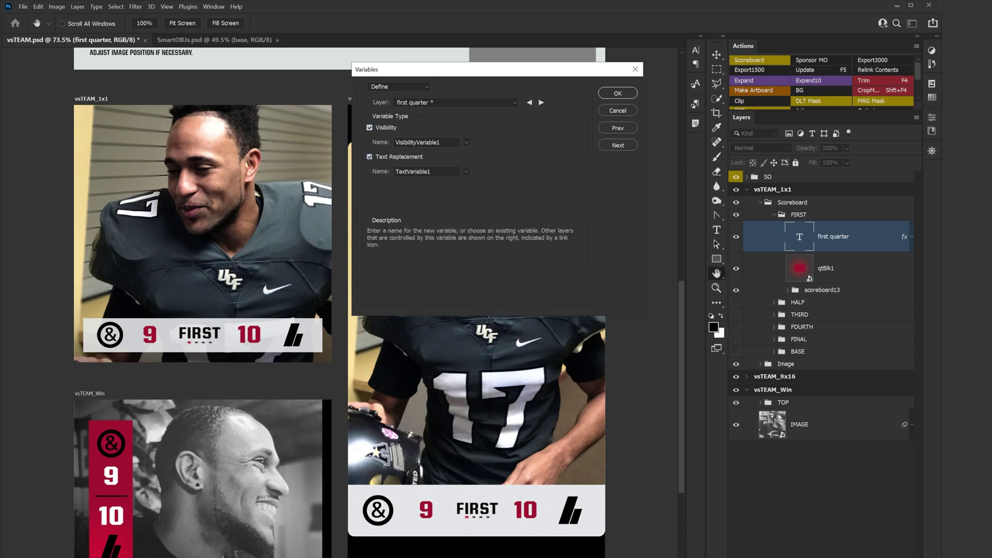
left_click(468, 174)
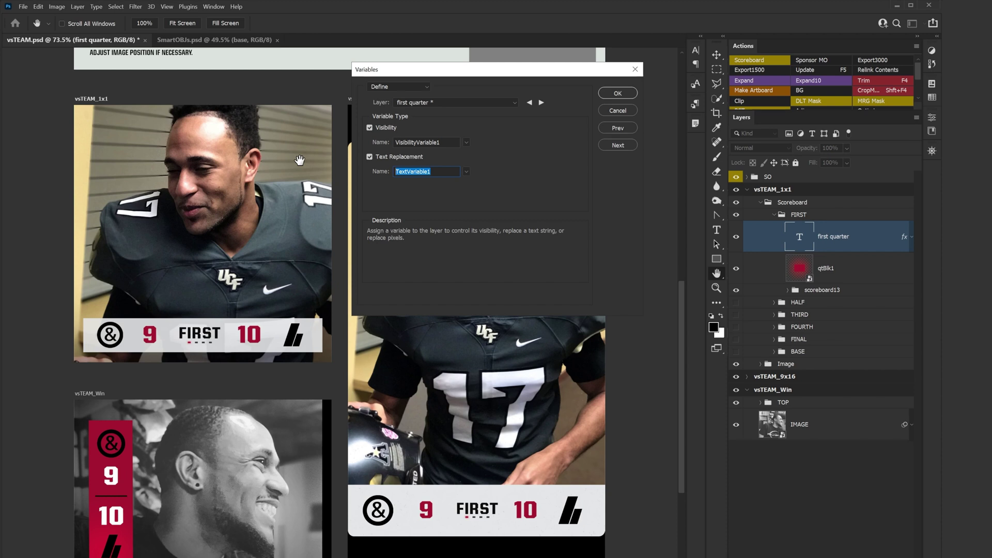
type("scoreOpp")
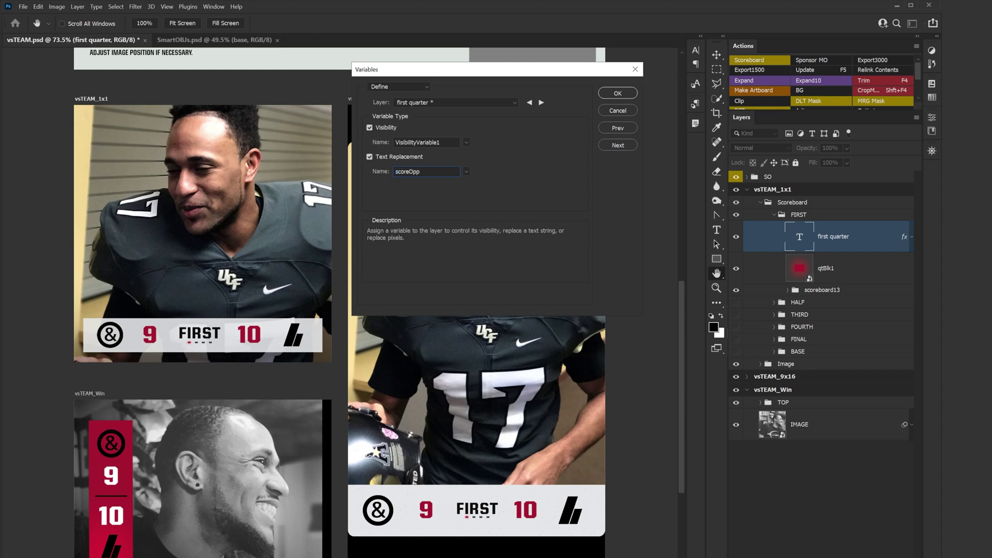
left_click(465, 172)
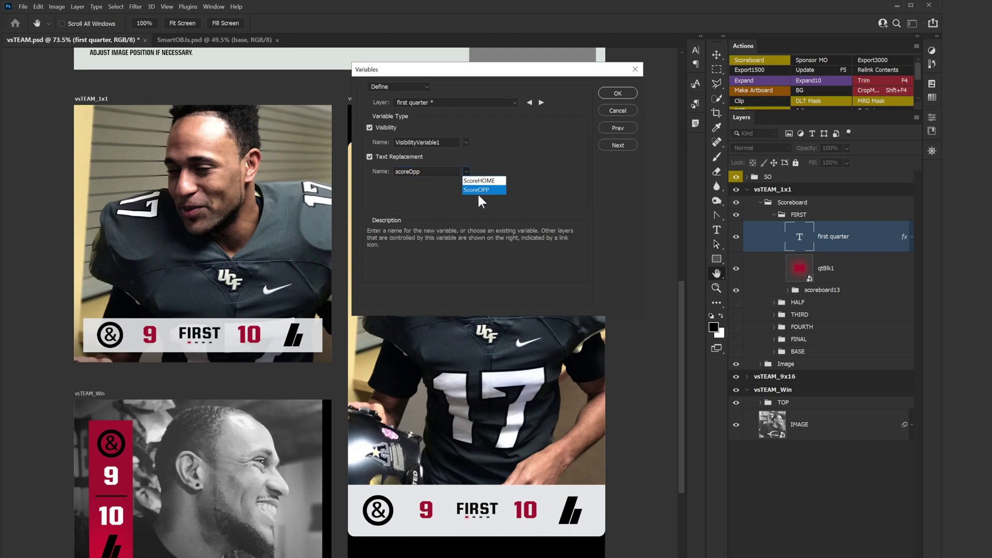
left_click(477, 189)
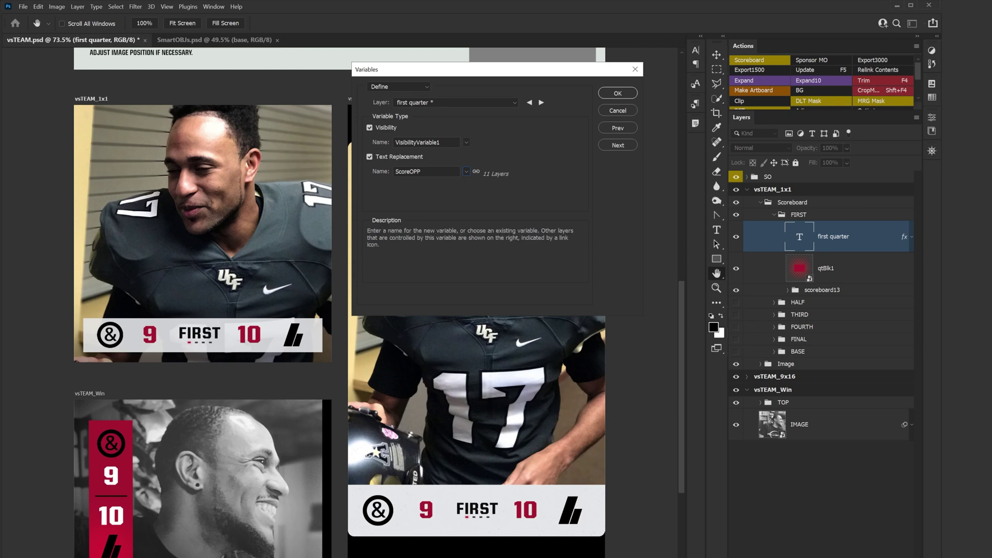
left_click(368, 127)
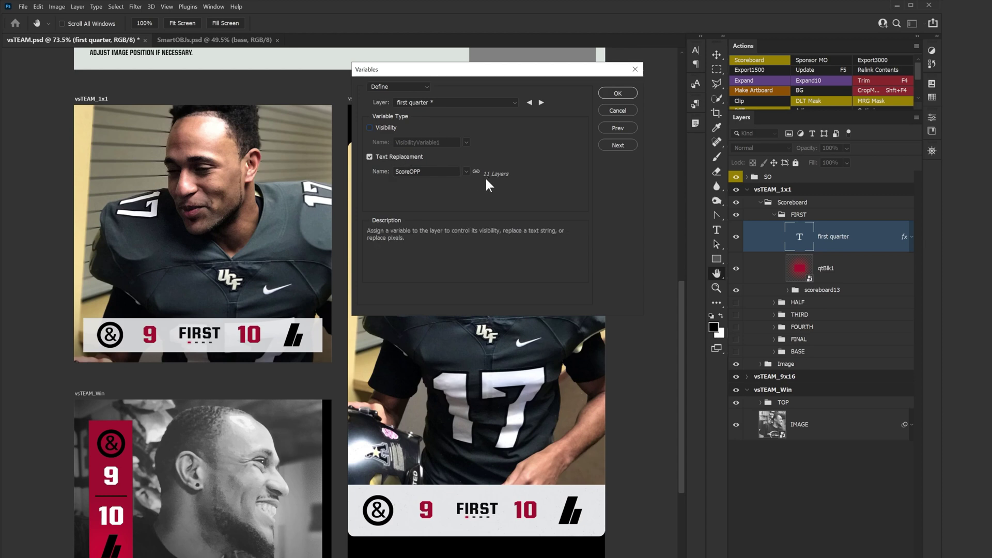
double_click(414, 172)
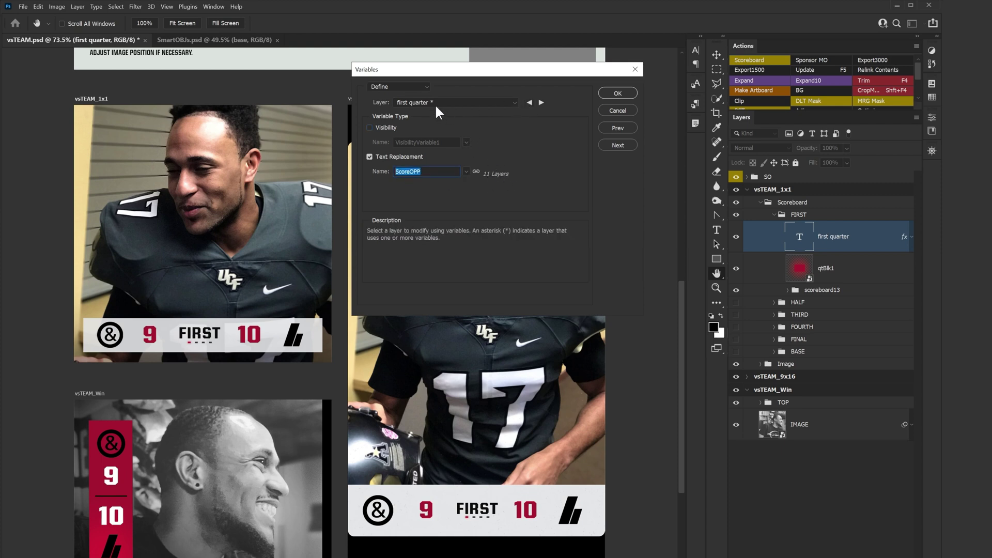
Keep first quarter as the chosen layer and advance to the Score Graphics data set values.
left_click(515, 101)
scroll(515, 98, "up", 3)
scroll(512, 83, "up", 2)
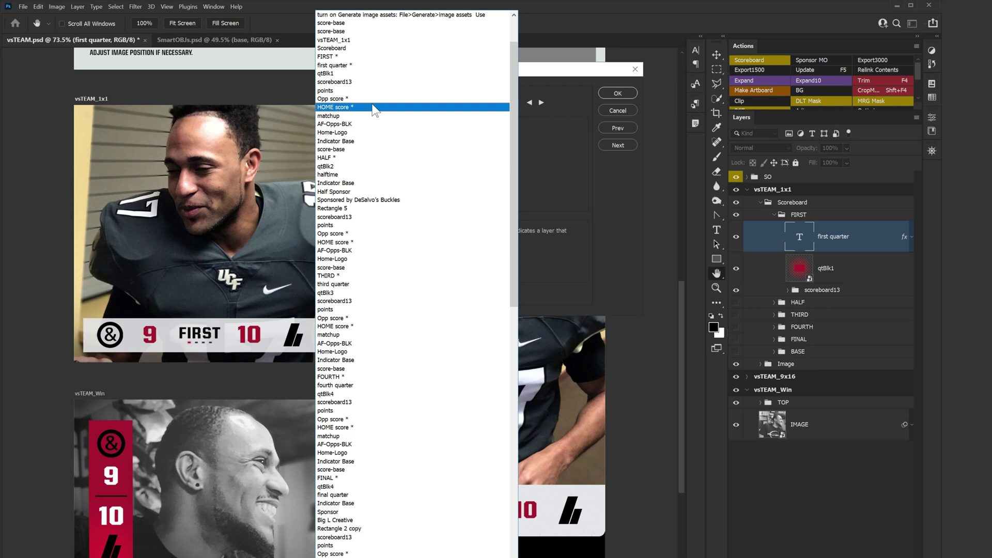
left_click(363, 66)
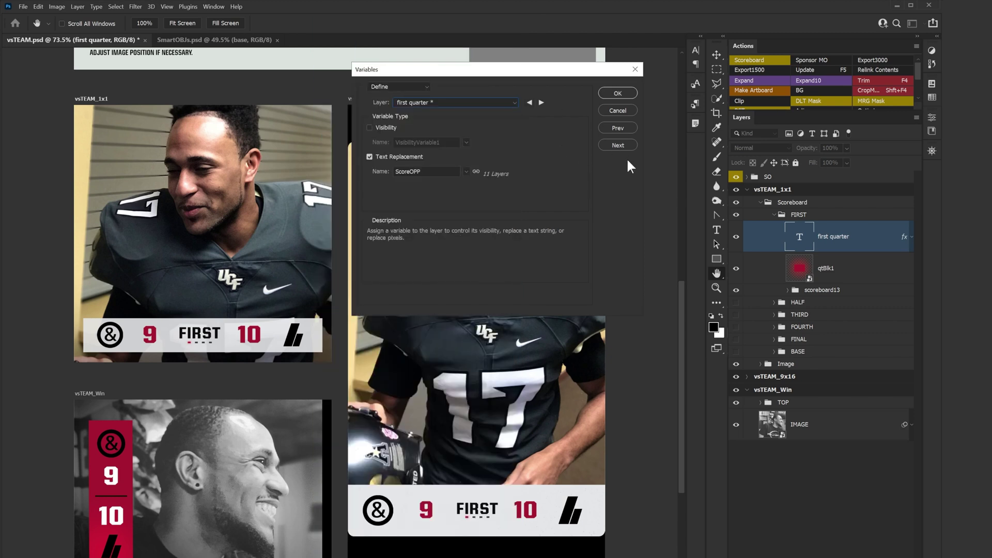
left_click(618, 145)
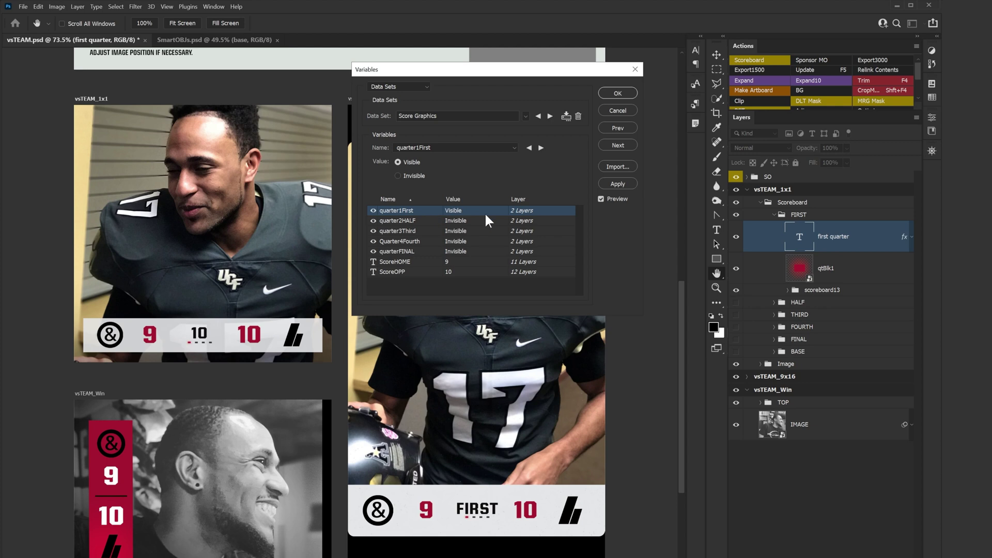
Set quarter1First to Invisible and quarter2HALF to Visible, then apply the data set with OK.
left_click(396, 176)
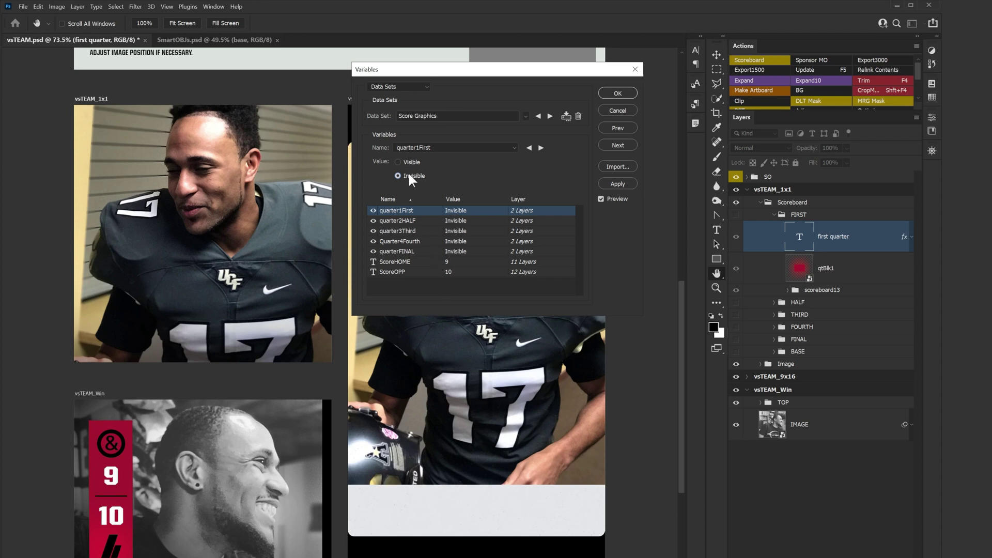
left_click(462, 221)
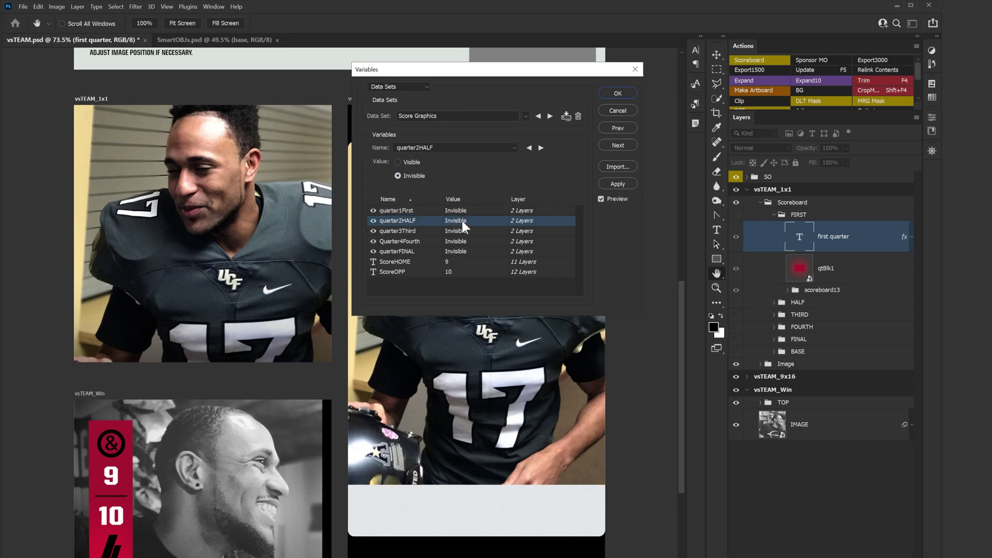
left_click(398, 161)
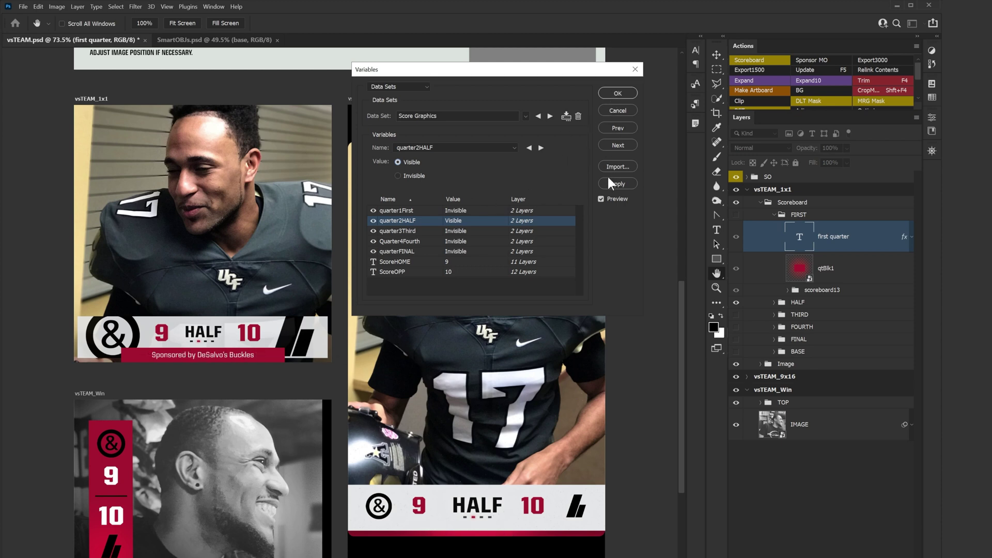
left_click(614, 93)
key("v")
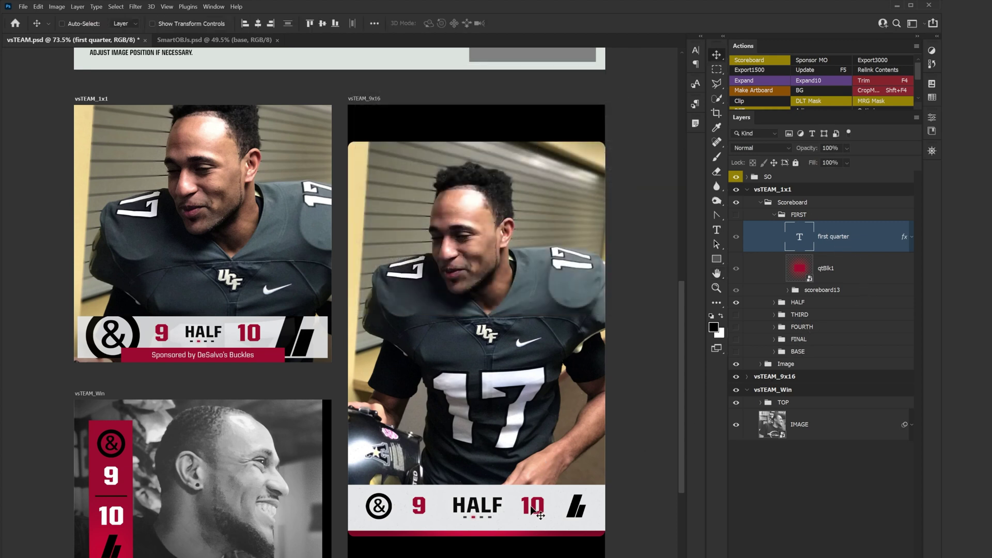
Turn on the Half Sponsor banner on the vsTEAM_9x16 artboard and select that layer.
left_click(557, 506, "ctrl")
scroll(806, 416, "down", 4)
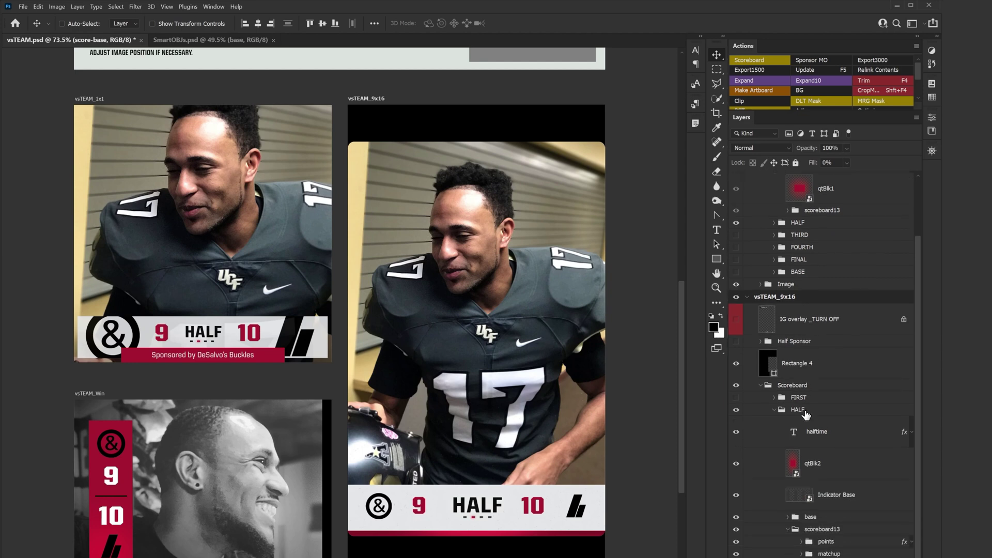
left_click(736, 279)
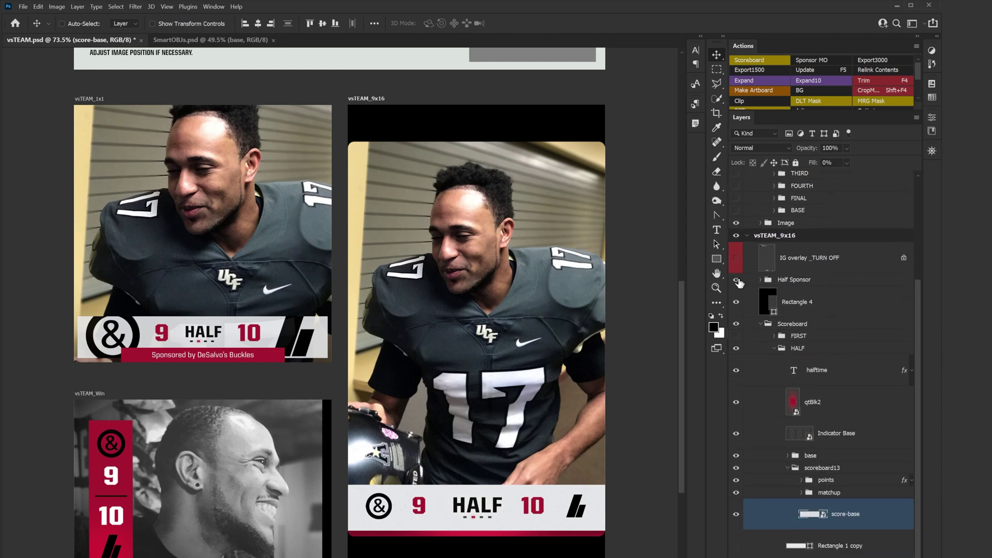
left_click(761, 325)
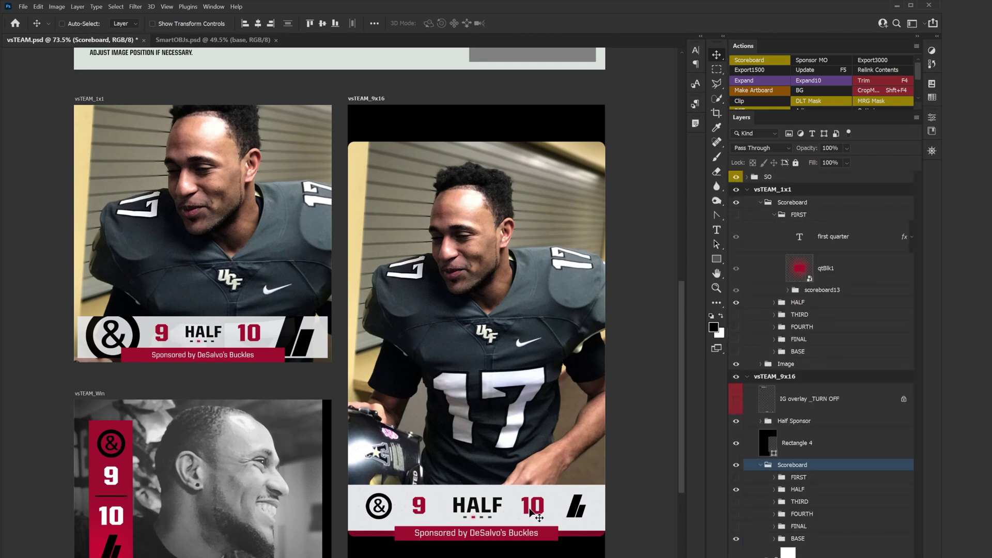
left_click(798, 491)
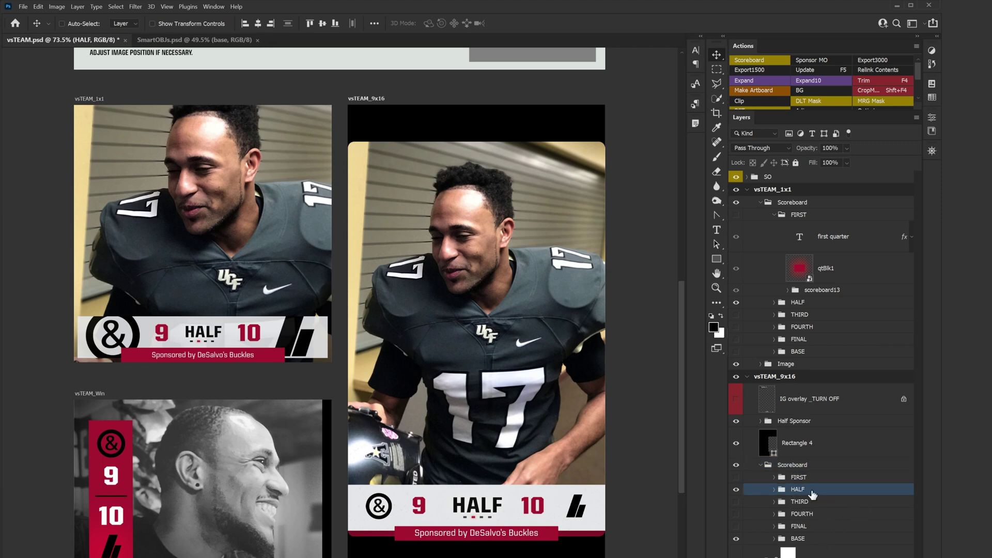
left_click(800, 424)
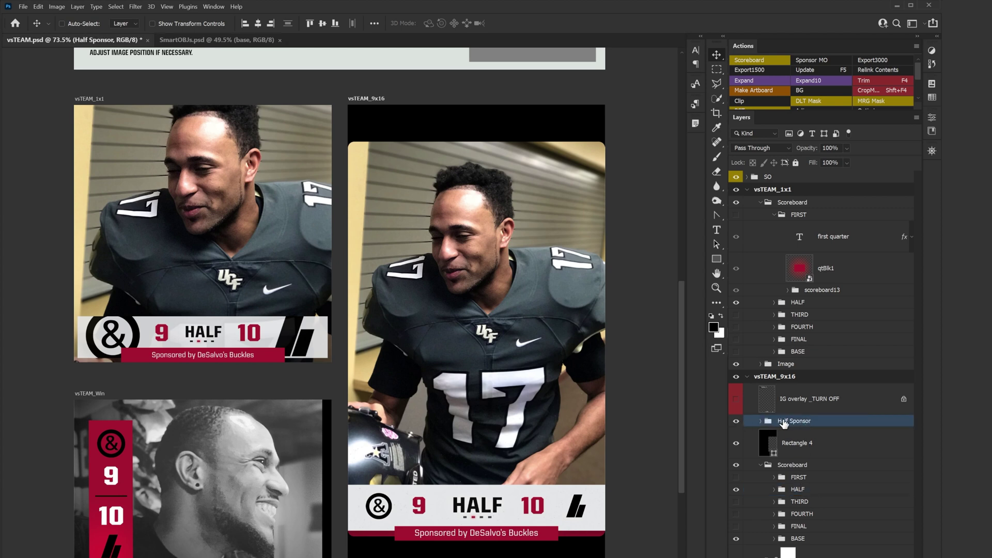
left_click(736, 422)
left_click(735, 421)
Define Half Sponsor's visibility variable as the existing quarter2HALF variable in Image > Variables > Define.
left_click(58, 6)
mouse_move(64, 161)
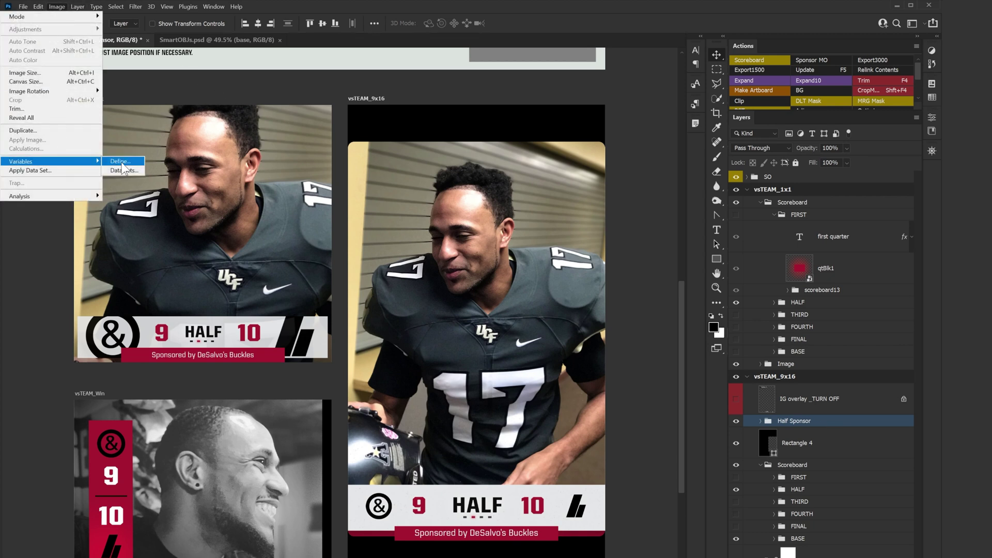
left_click(122, 163)
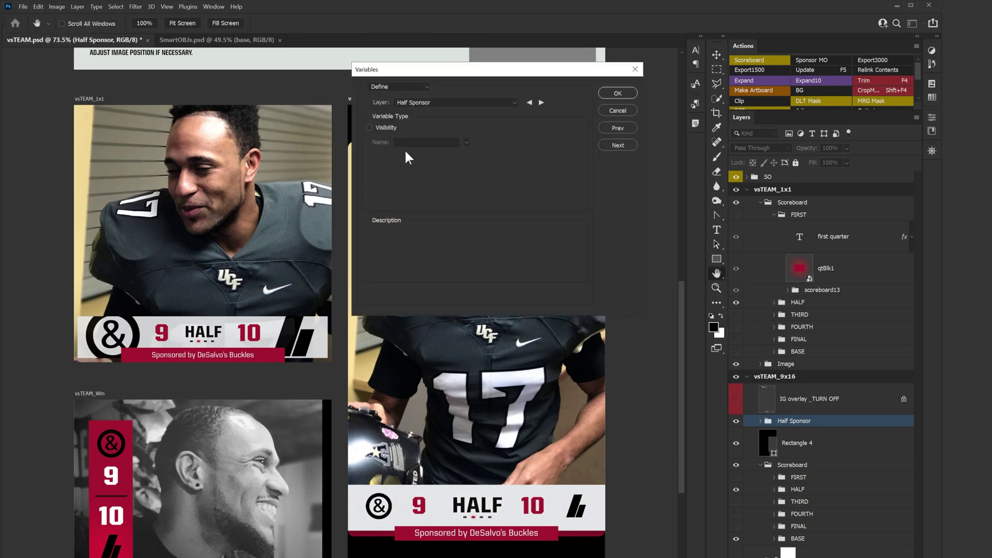
left_click(387, 128)
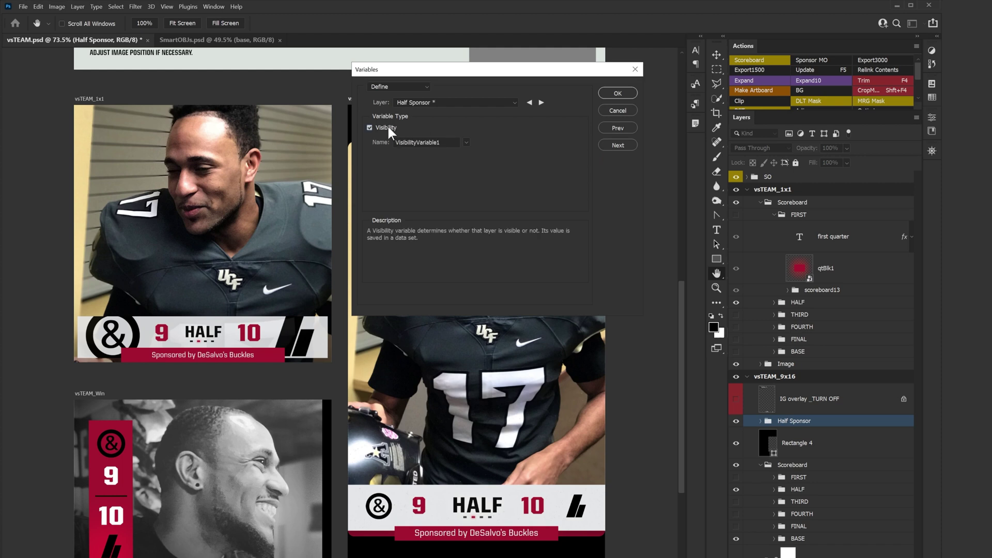
left_click(467, 142)
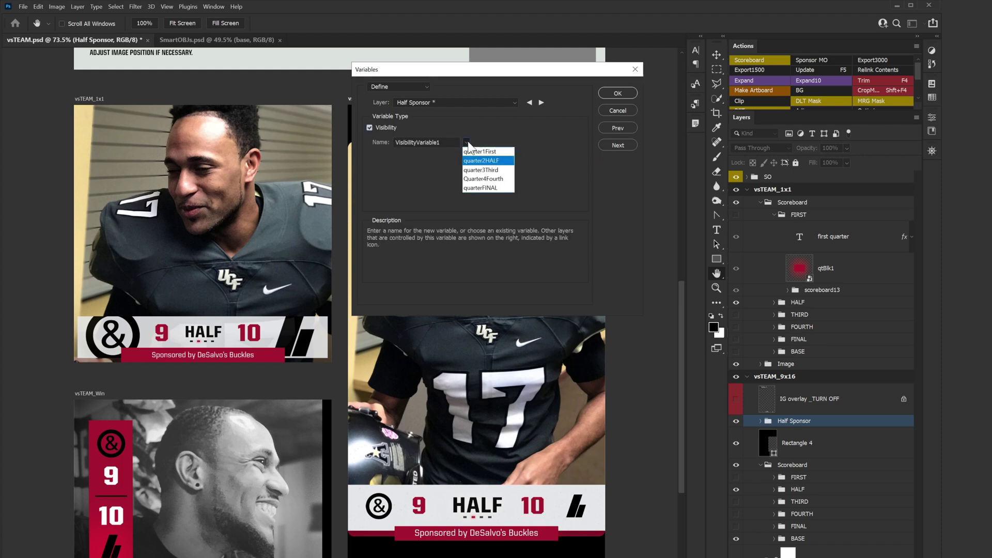
left_click(495, 160)
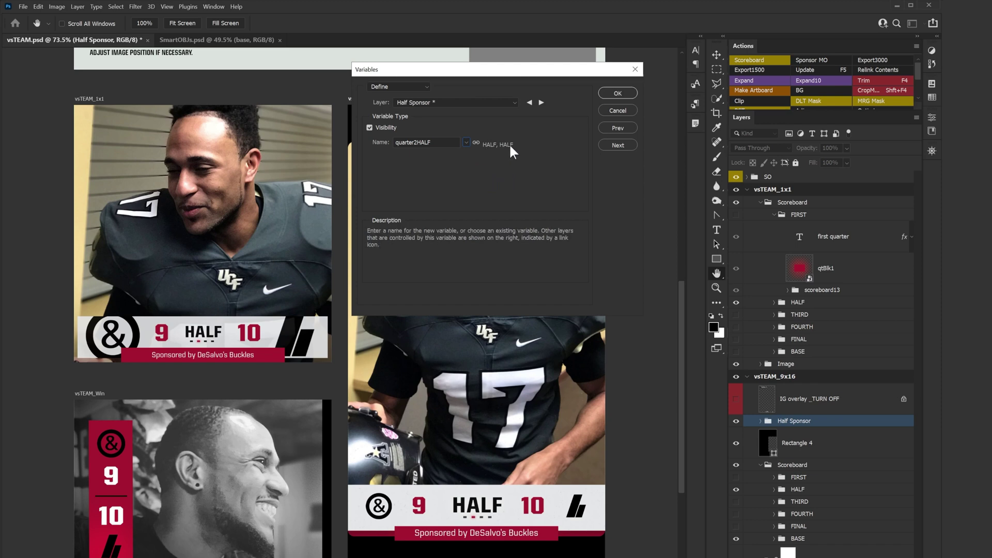
left_click(625, 145)
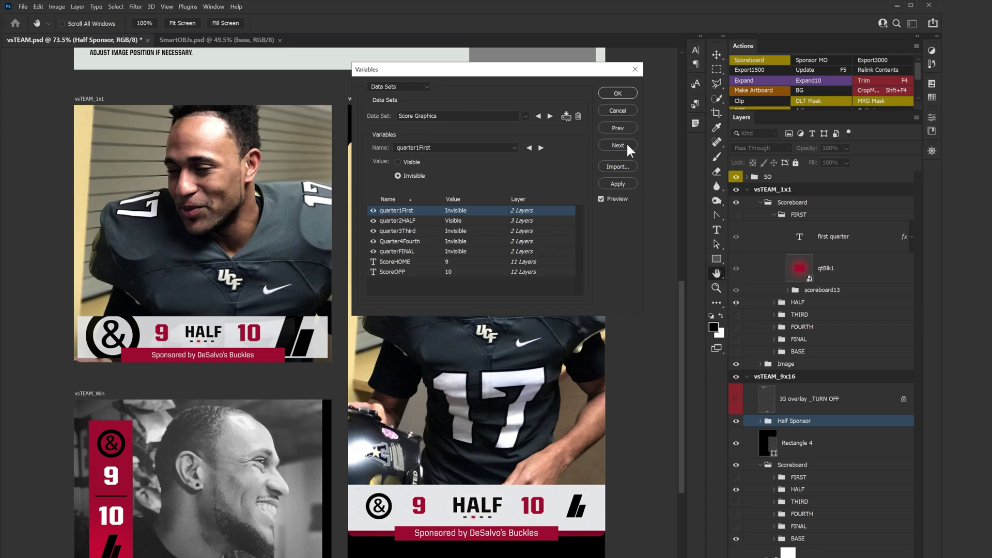
Preview the THIRD scoreboard by swapping quarter2HALF and quarter3Third visibility, then restore HALF.
left_click(468, 220)
left_click(416, 175)
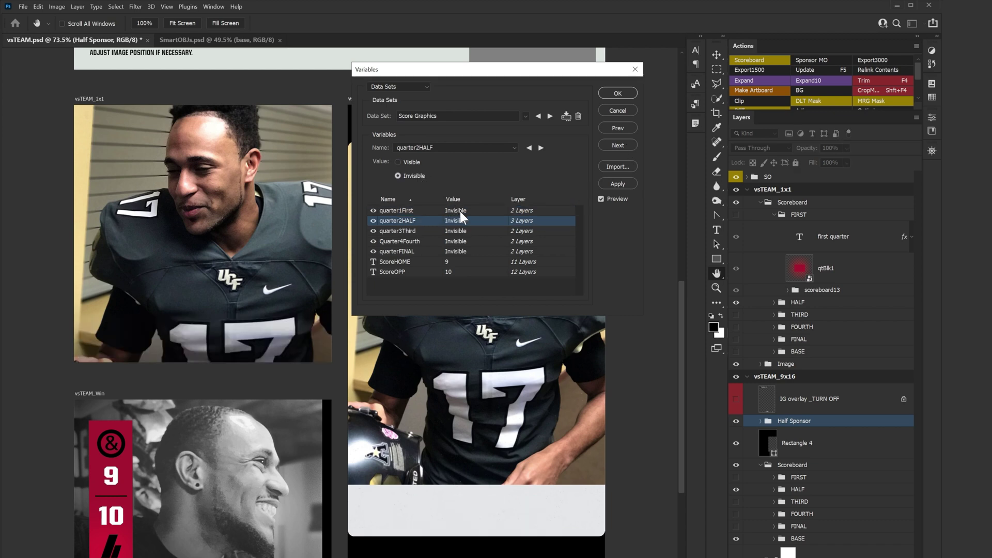
left_click(459, 230)
left_click(410, 162)
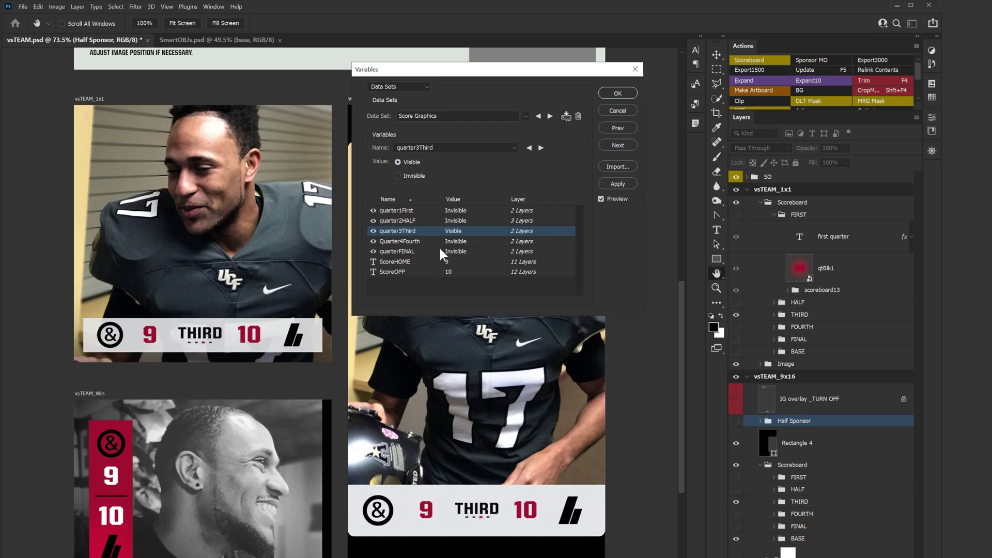
left_click(411, 176)
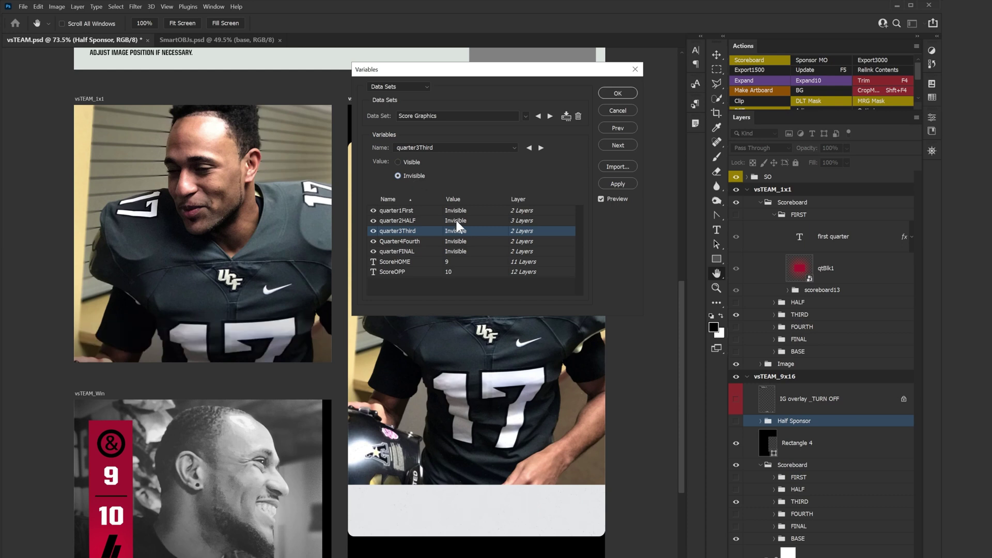
left_click(457, 221)
left_click(411, 162)
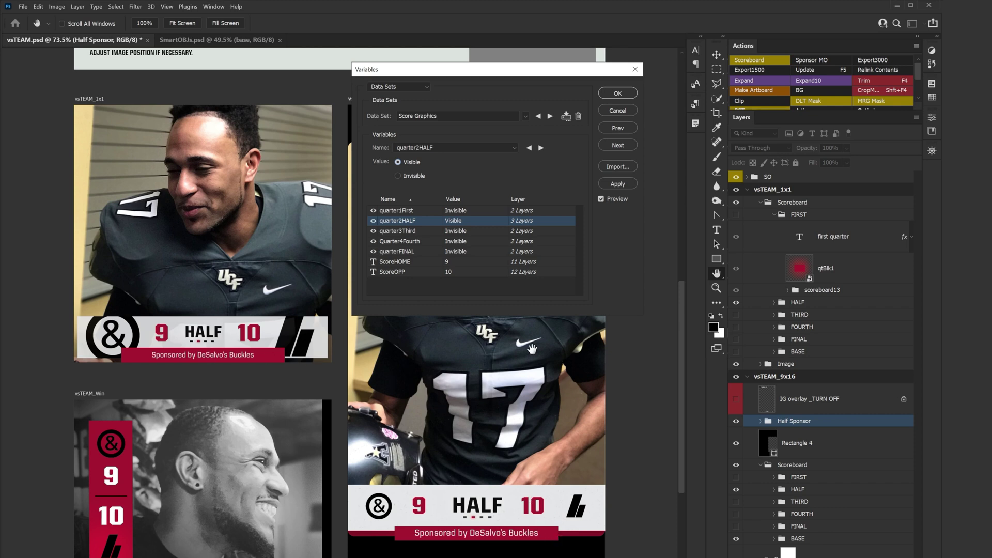
Hide HALF, preview FOURTH, then leave quarterFINAL as the only Visible quarter.
left_click(410, 174)
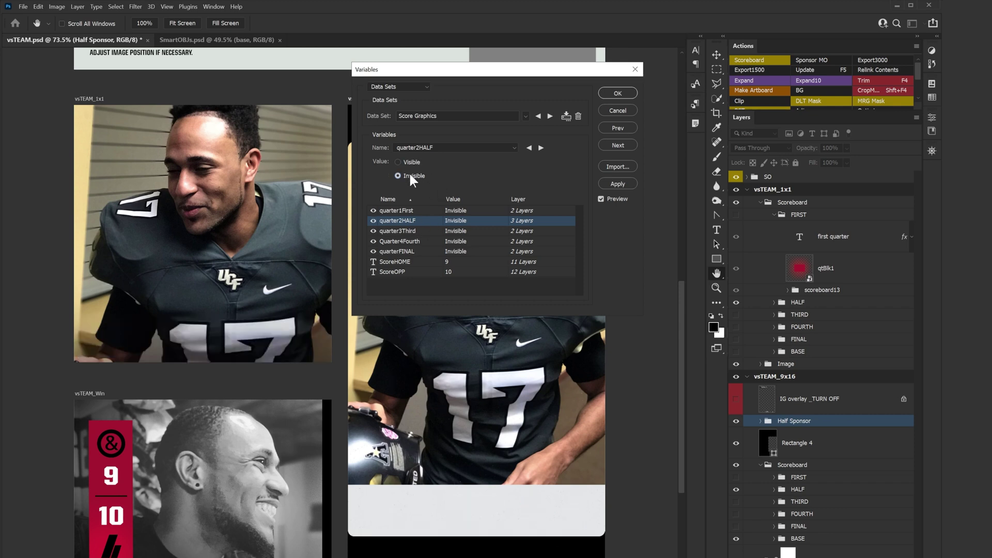
left_click(454, 240)
left_click(407, 162)
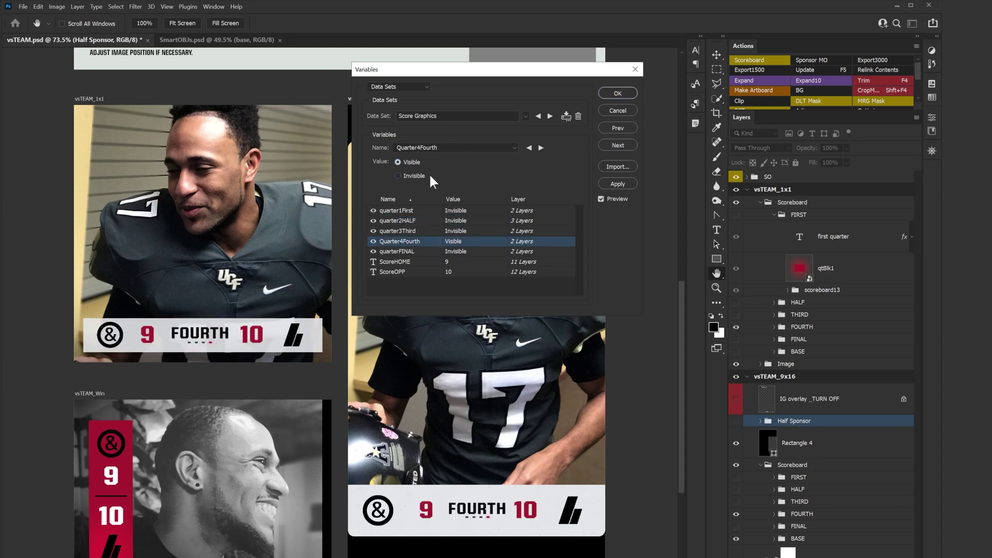
left_click(412, 175)
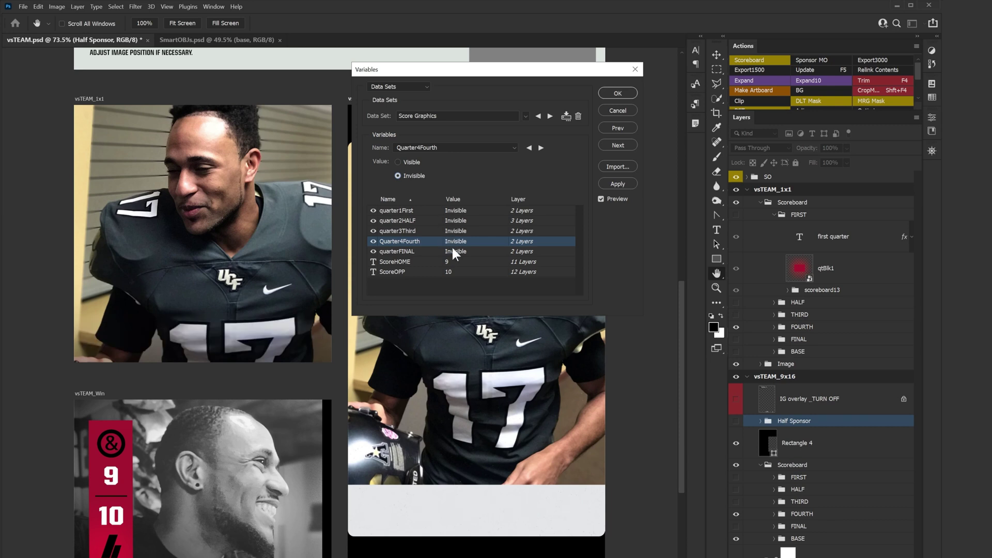
left_click(451, 250)
left_click(405, 161)
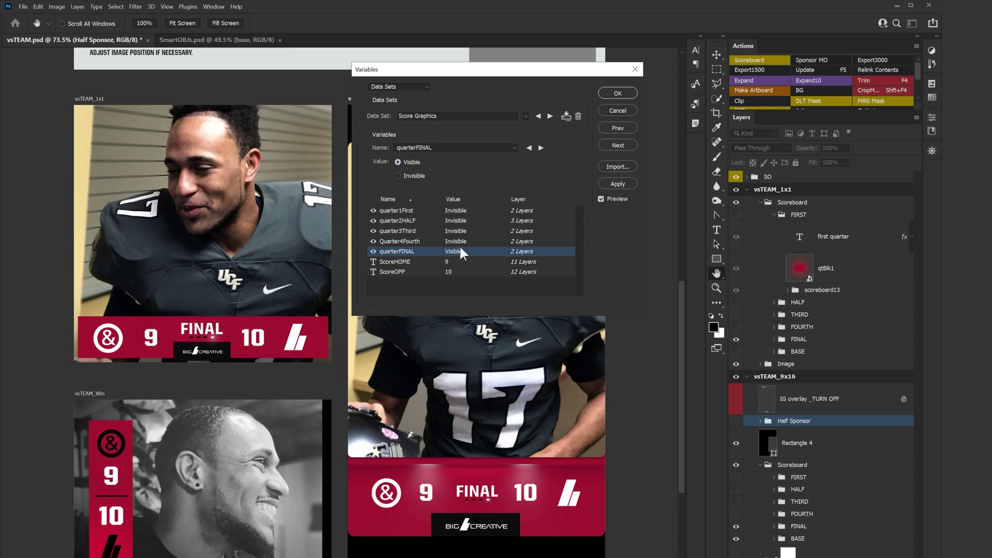
left_click(460, 262)
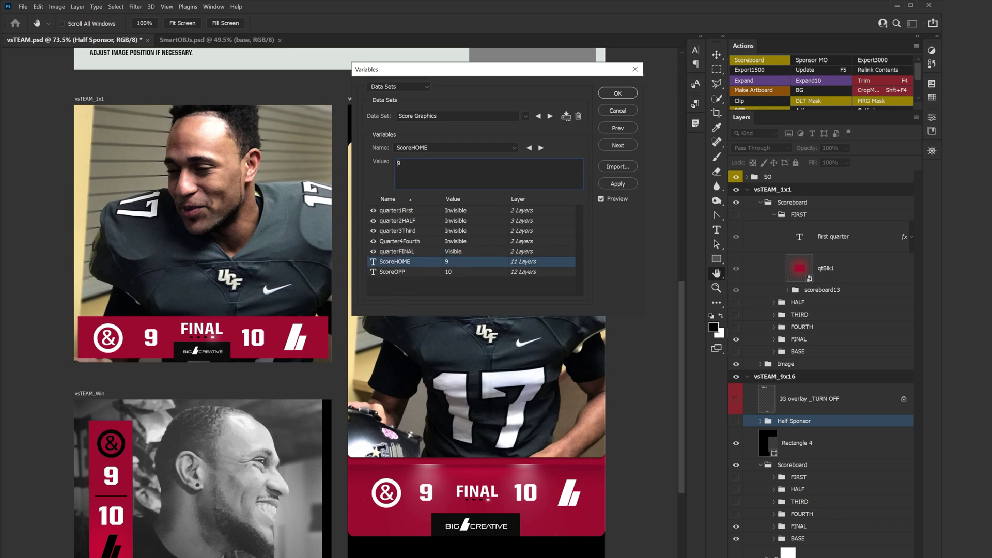
Set the ScoreHOME value to 17 and the ScoreOPP value to 11.
type("9")
left_click(460, 271)
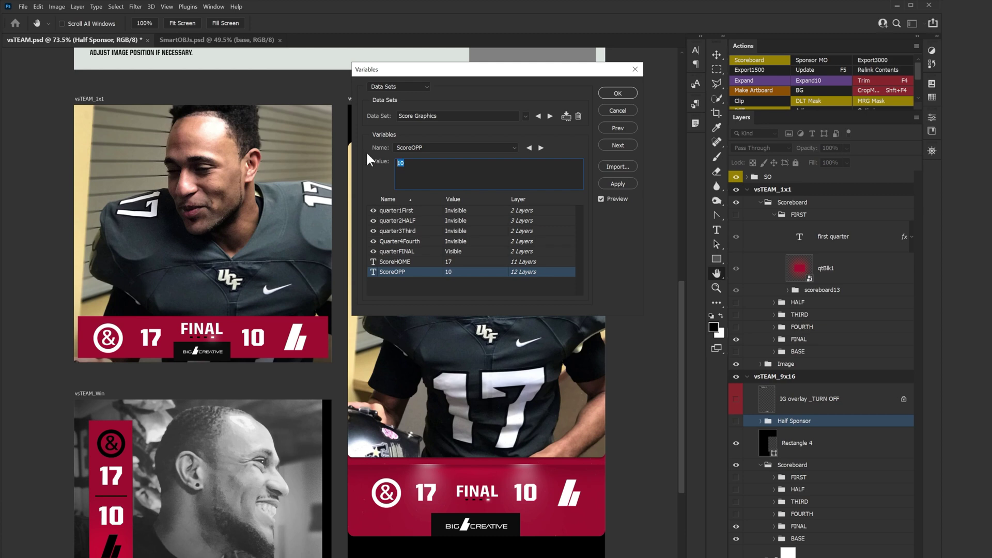
type("11")
left_click(479, 261)
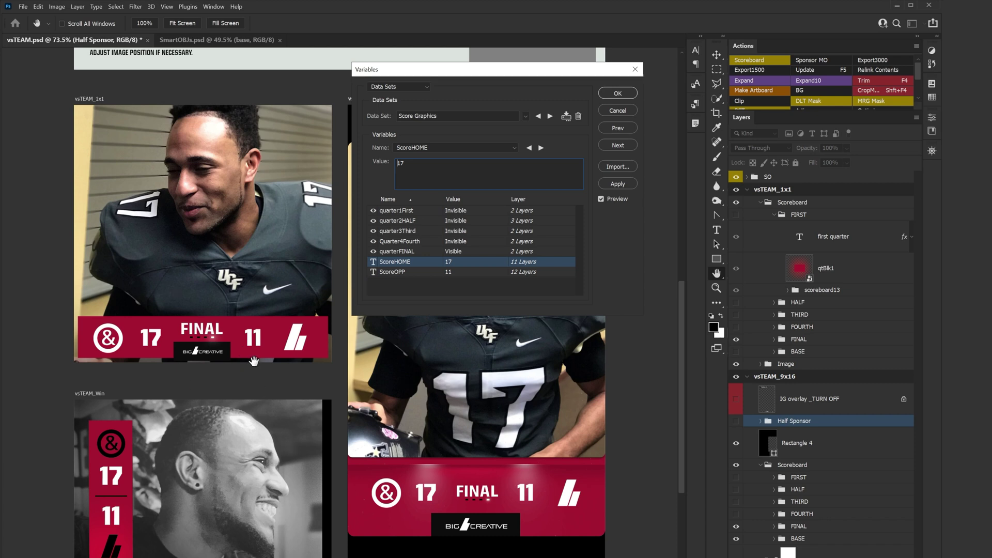
Make quarter3Third Visible and quarterFINAL Invisible, then apply the data set with OK.
left_click(473, 230)
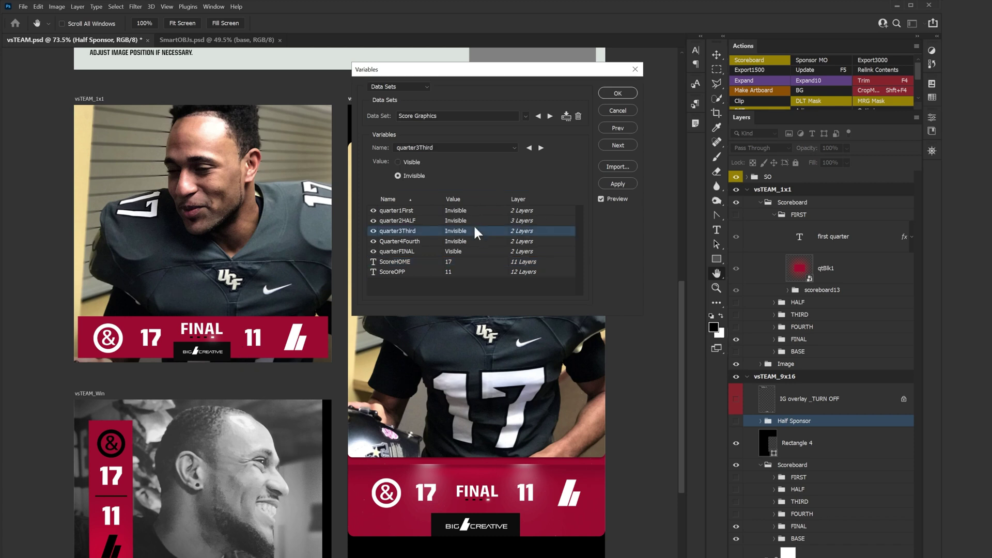
left_click(410, 161)
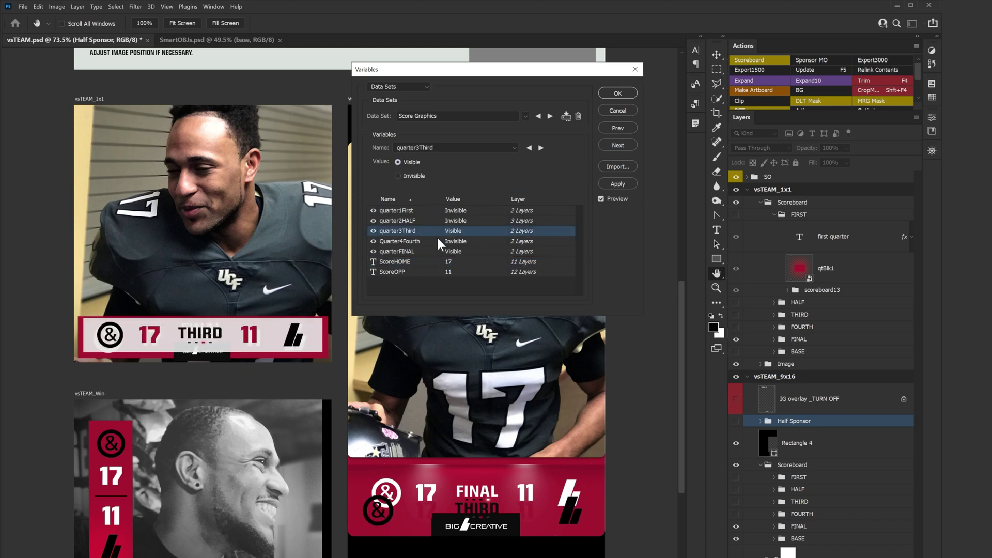
left_click(460, 251)
left_click(413, 174)
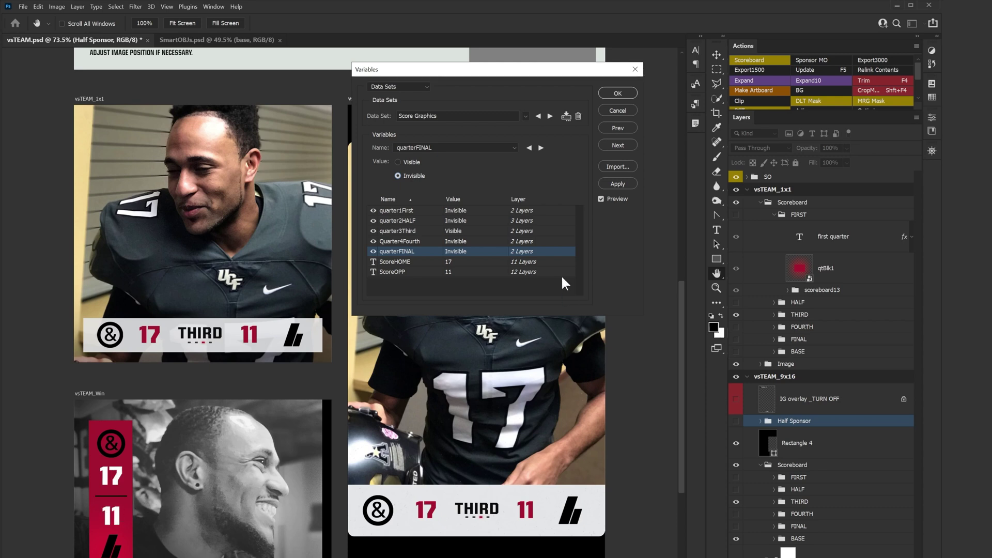
left_click(616, 93)
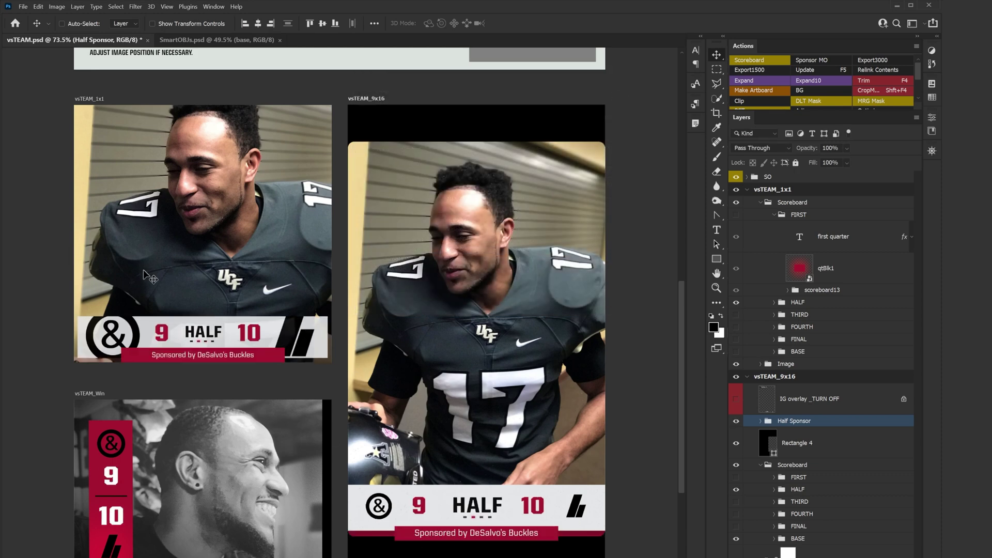
Run the saved Scoreboard action and close the Variables dialog.
left_click(765, 59)
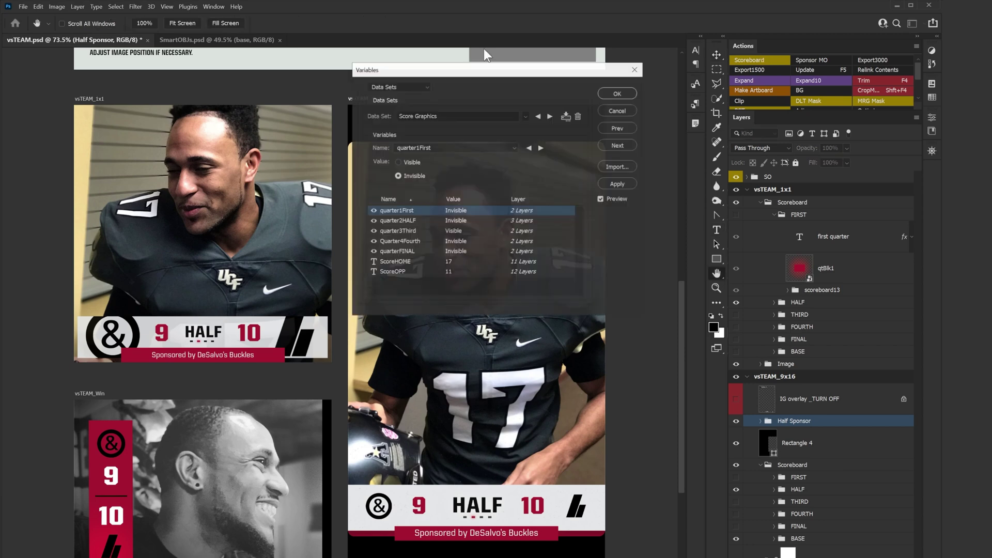
left_click(617, 112)
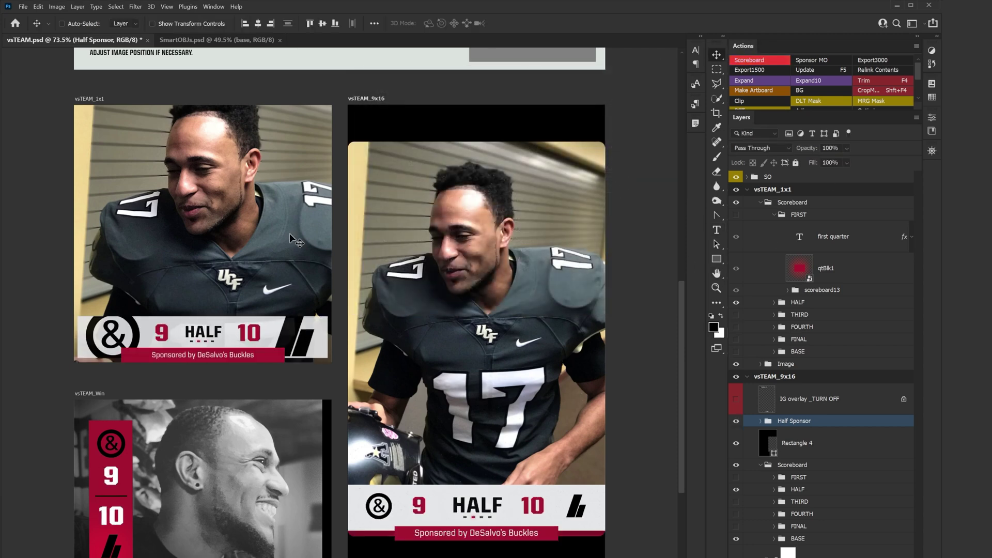
left_click(57, 7)
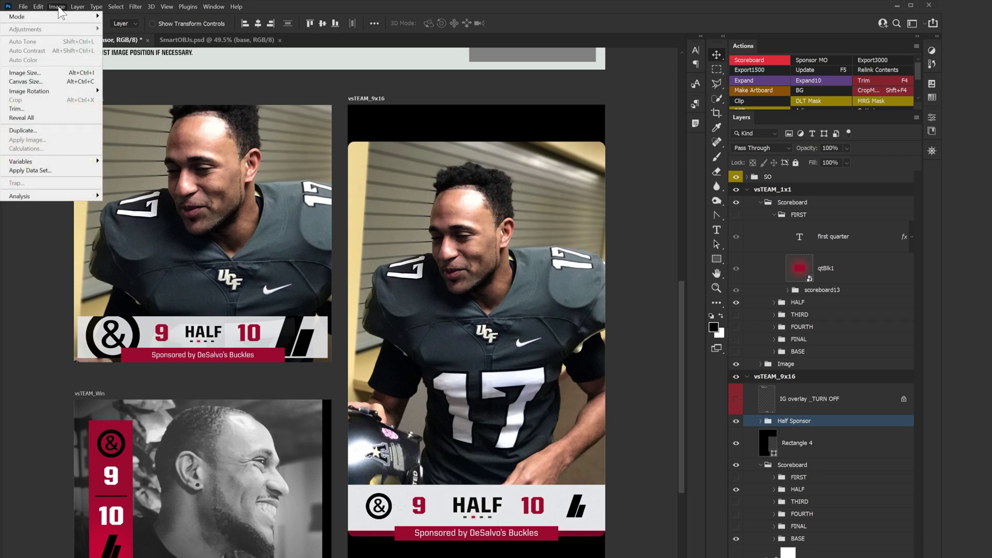
Open the Image > Variables > Data Sets window and cancel it without changes.
mouse_move(73, 162)
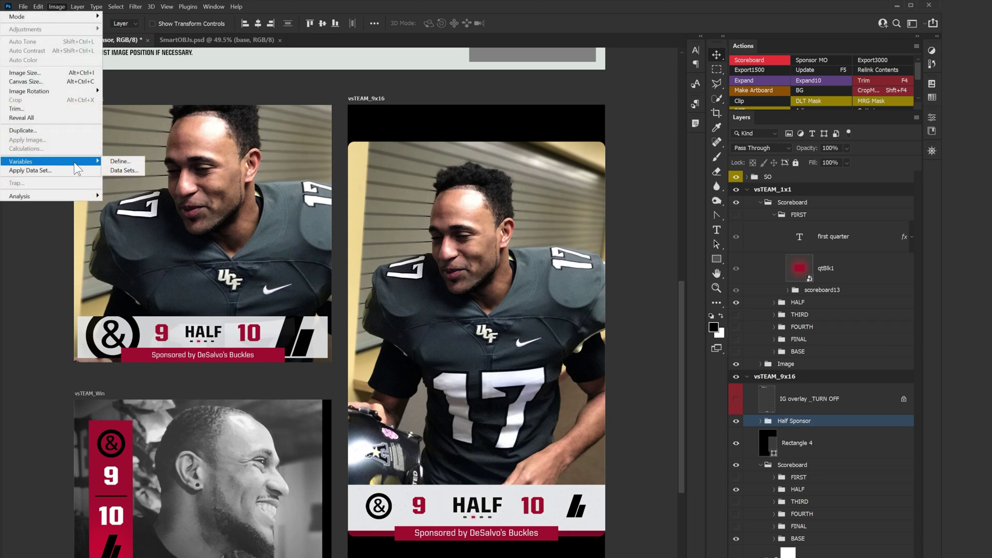
left_click(120, 170)
left_click(625, 110)
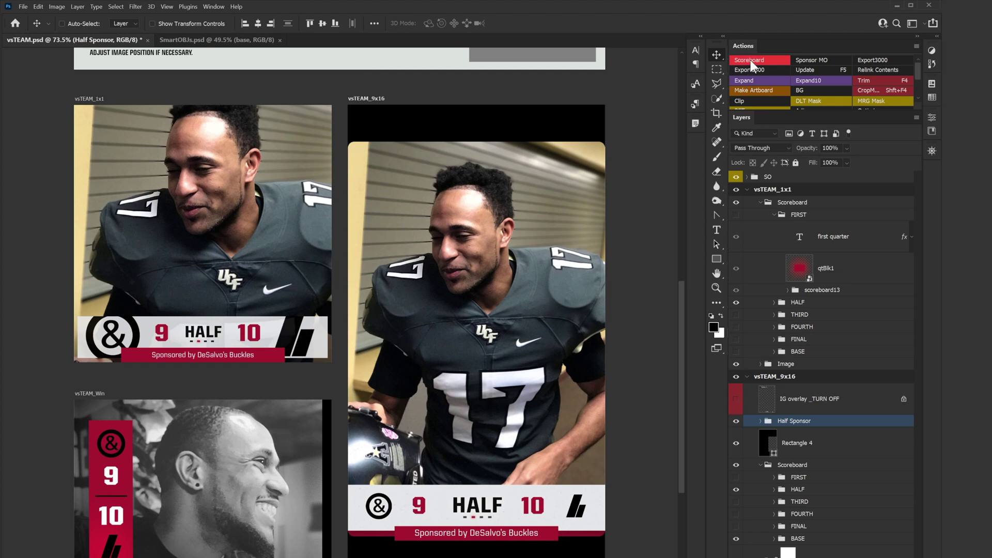
Switch the Actions panel to list view, select the Scoreboard set and begin a New Action.
left_click(915, 45)
left_click(896, 51)
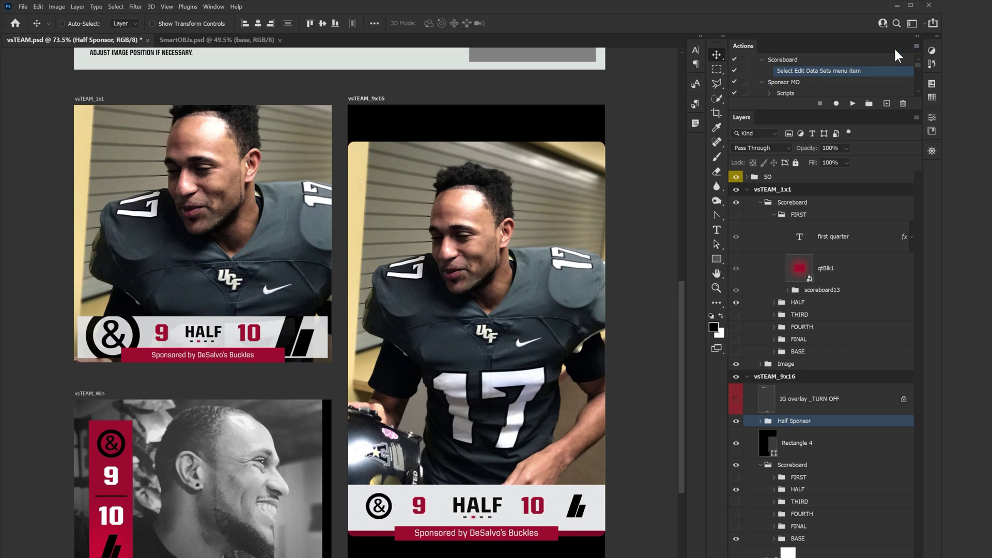
left_click(857, 61)
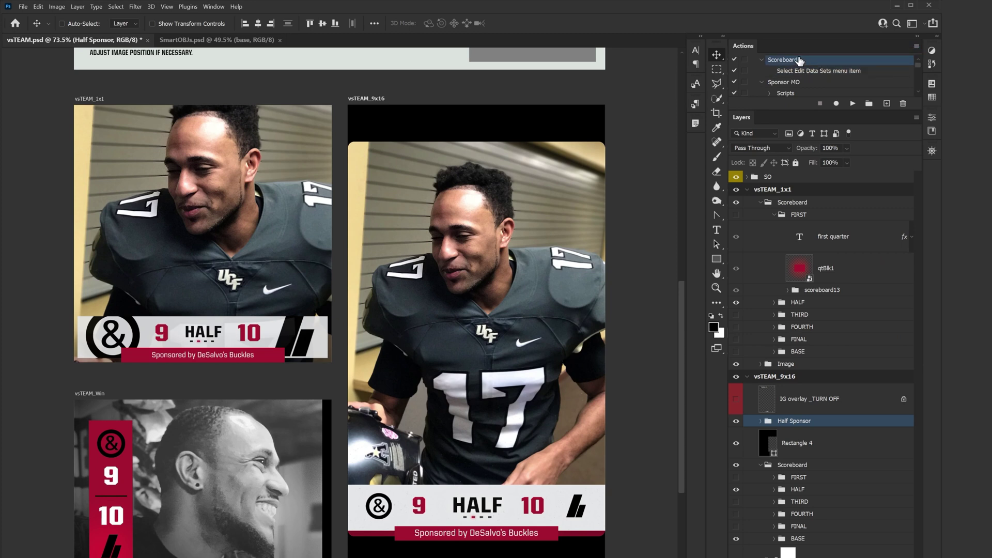
left_click(916, 46)
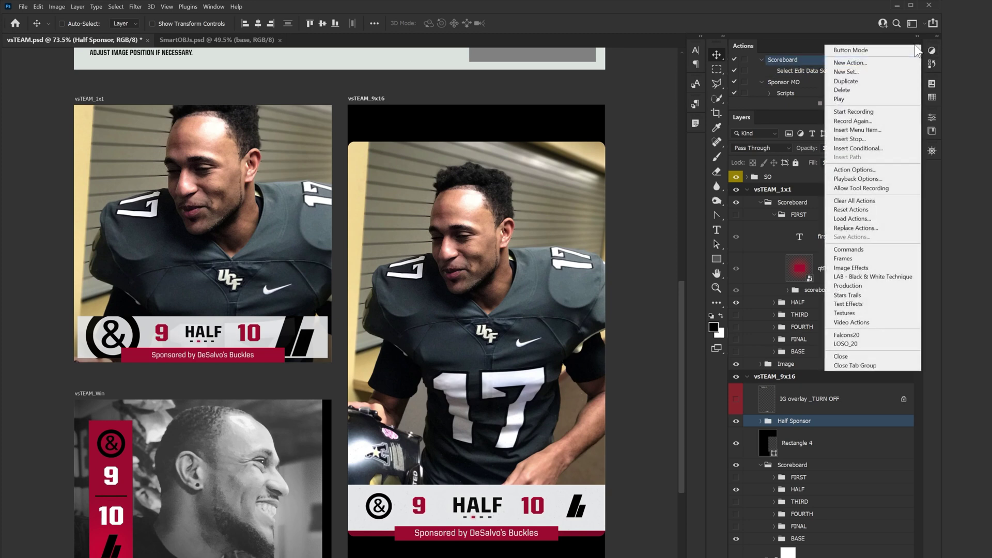
left_click(870, 64)
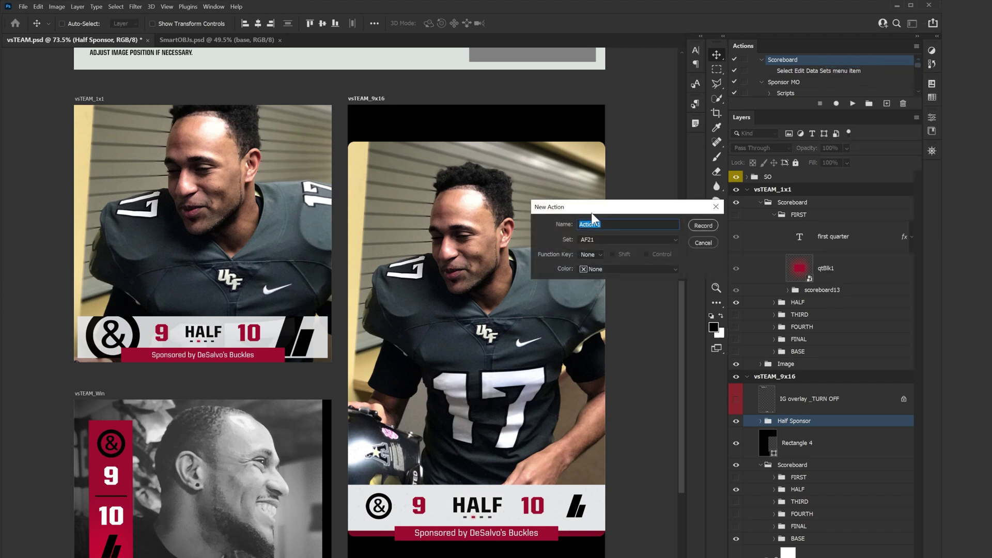
Record a new action whose only step is the inserted Image > Variables > Data Sets menu item.
type("R")
left_click(712, 225)
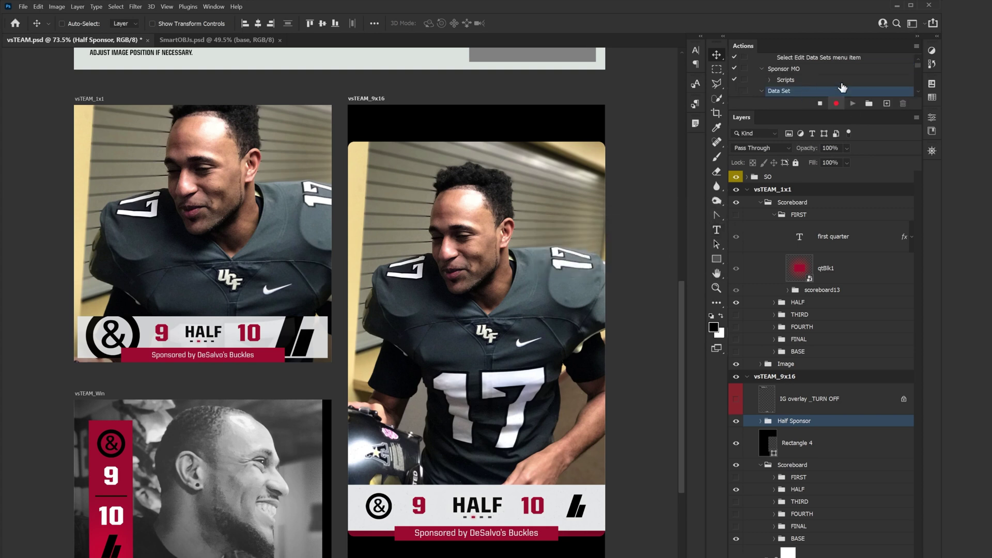
left_click(918, 44)
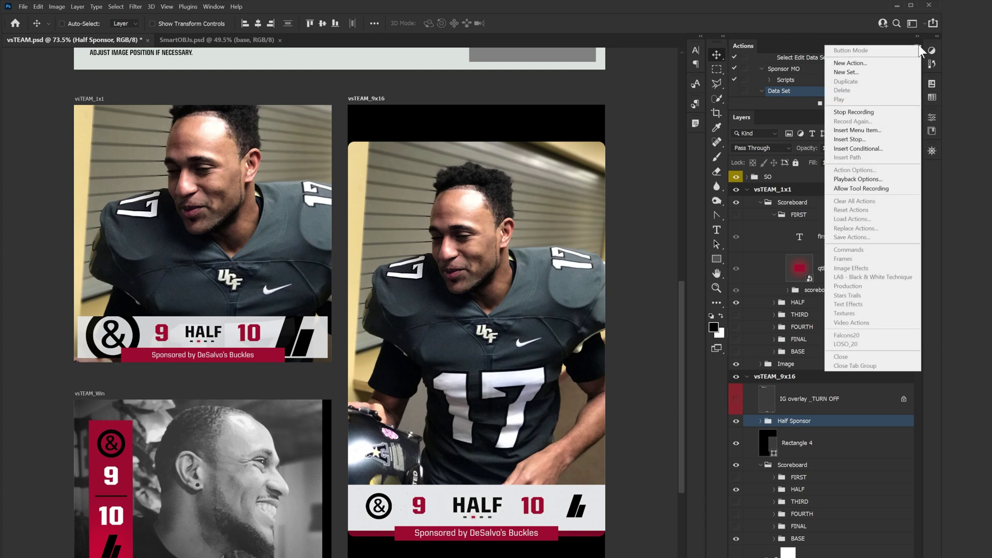
left_click(862, 130)
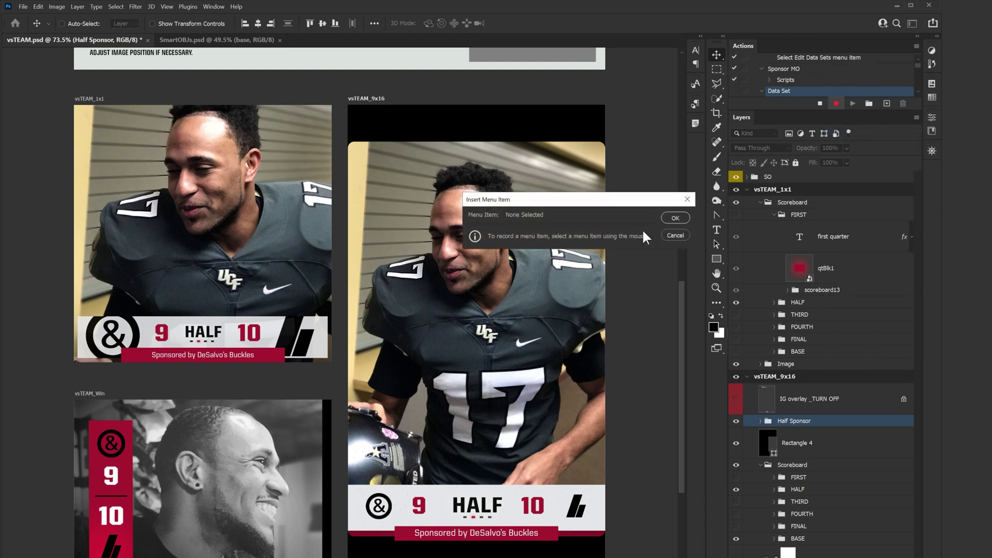
left_click(52, 7)
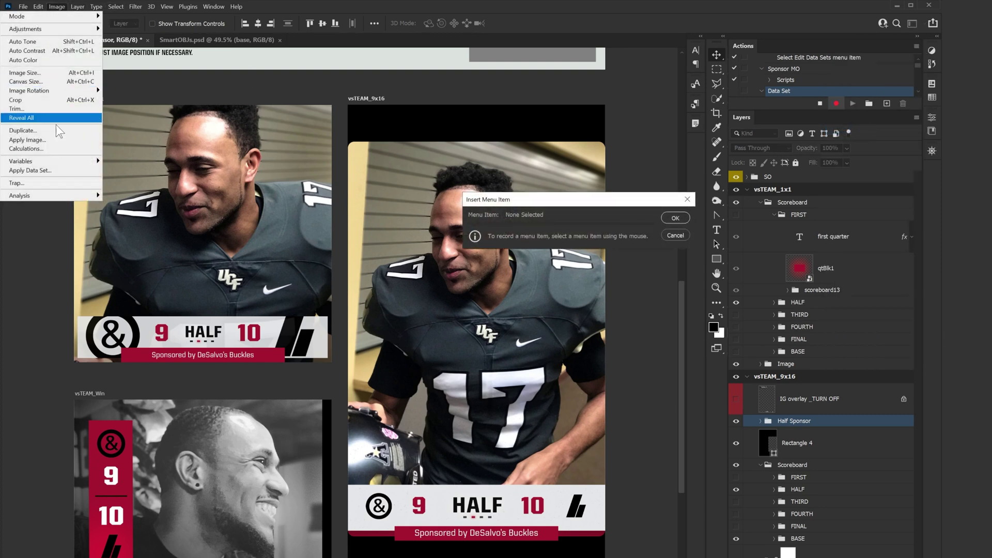
mouse_move(58, 163)
left_click(130, 170)
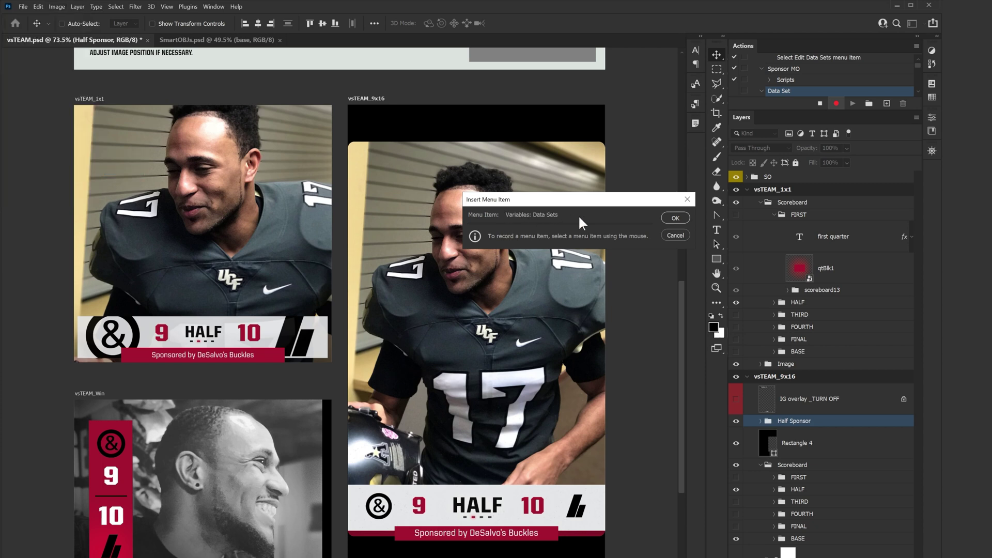
left_click(672, 218)
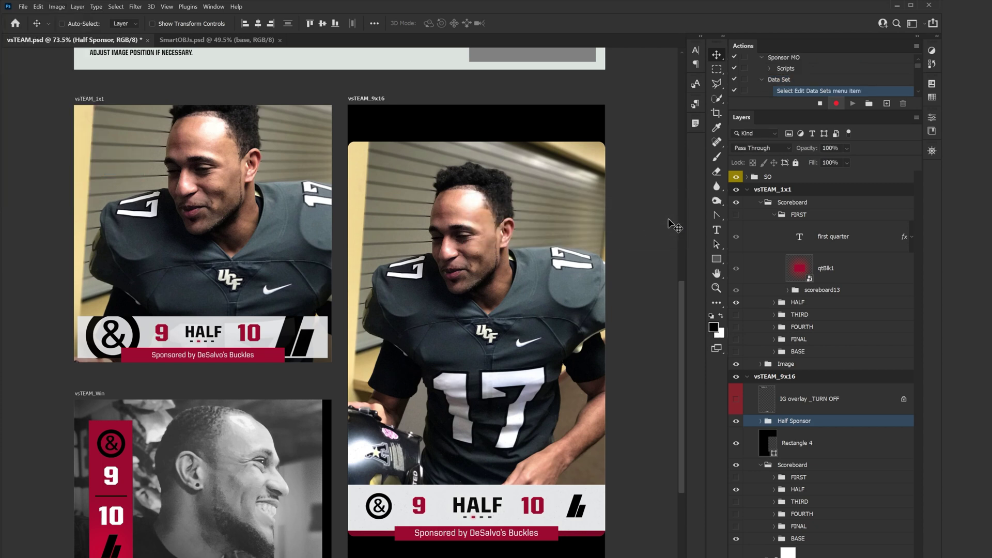
left_click(820, 104)
Colour the Data Set action Yellow and return the Actions panel to Button Mode.
left_click(860, 80)
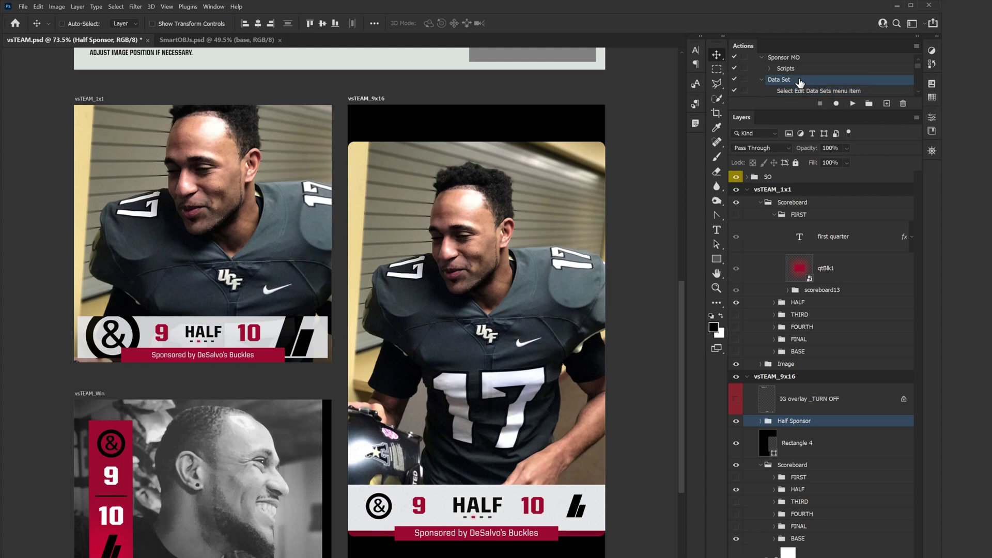
double_click(882, 80)
left_click(612, 265)
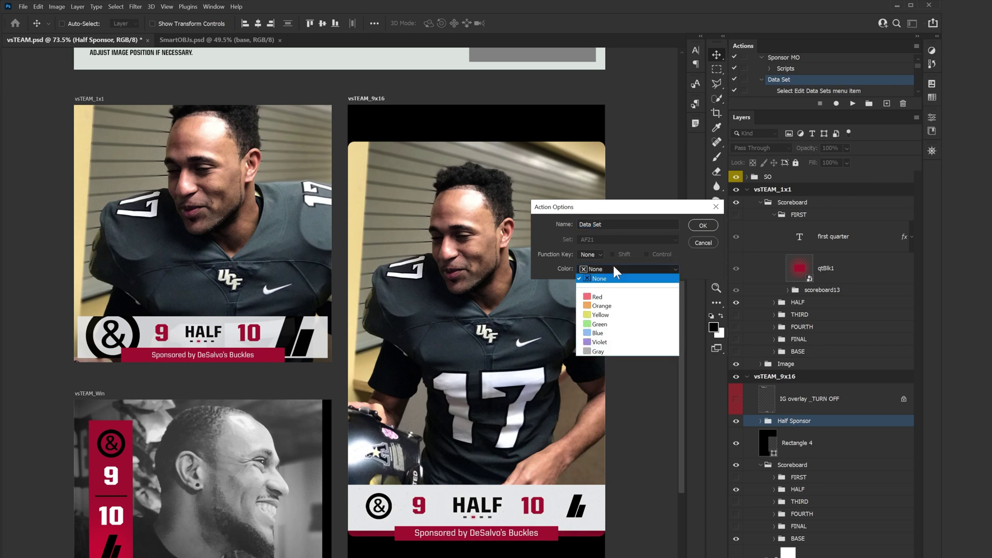
left_click(631, 316)
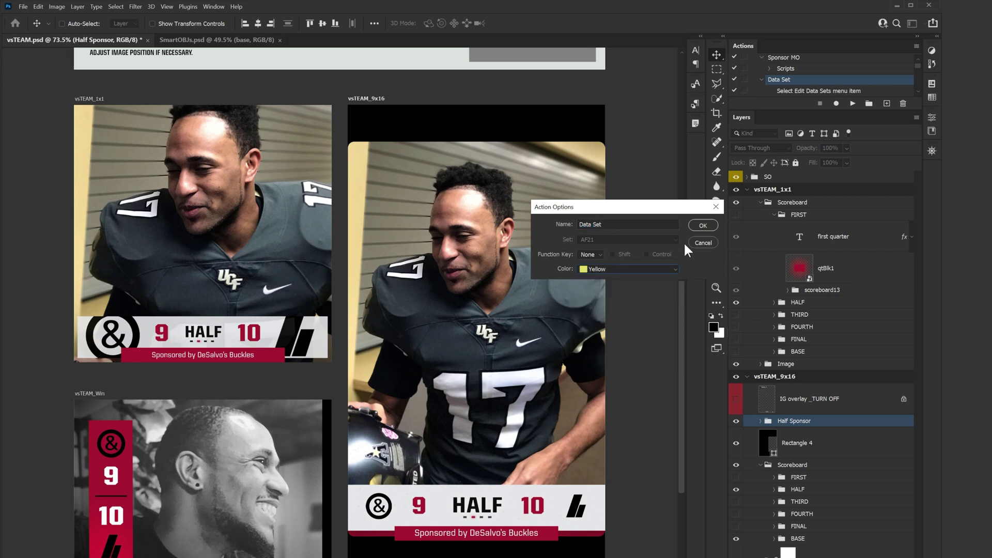
left_click(693, 226)
left_click(917, 46)
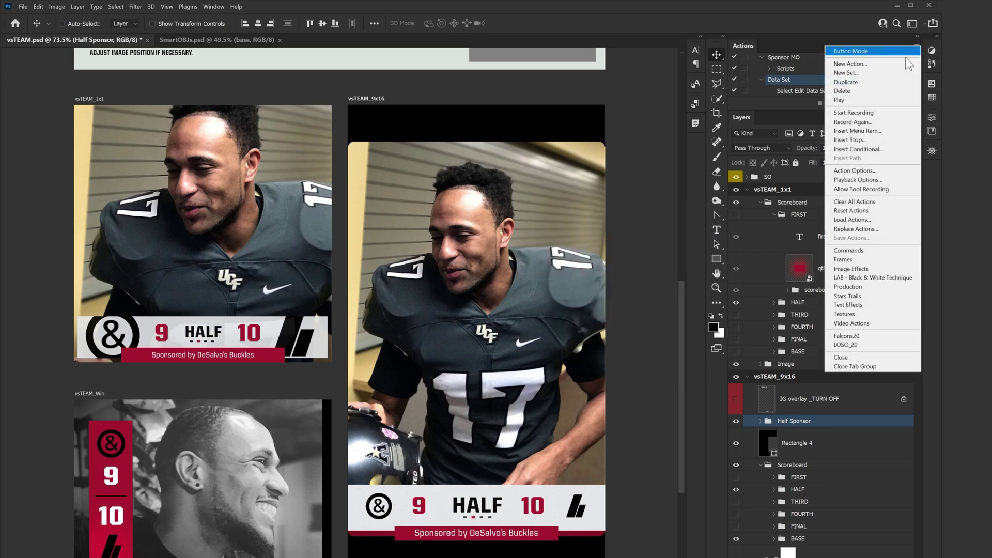
left_click(896, 50)
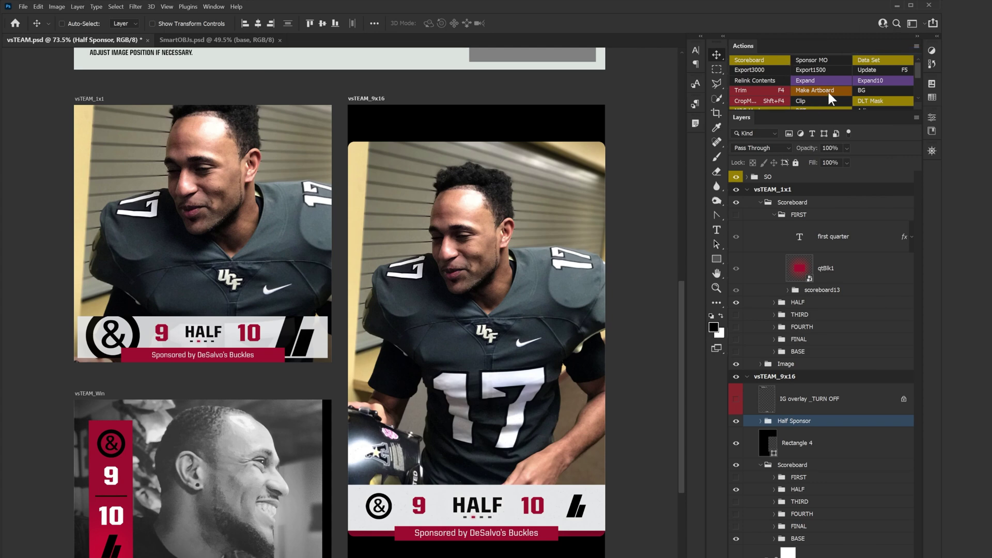
Run the Data Set button, set quarter3Third Invisible and quarter2HALF Visible, and apply.
left_click(875, 60)
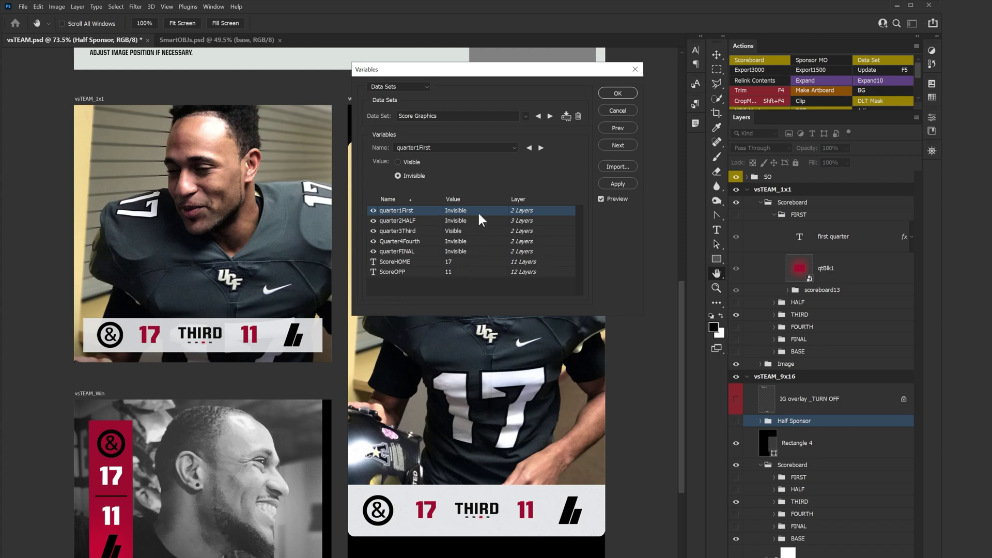
left_click(425, 230)
left_click(405, 176)
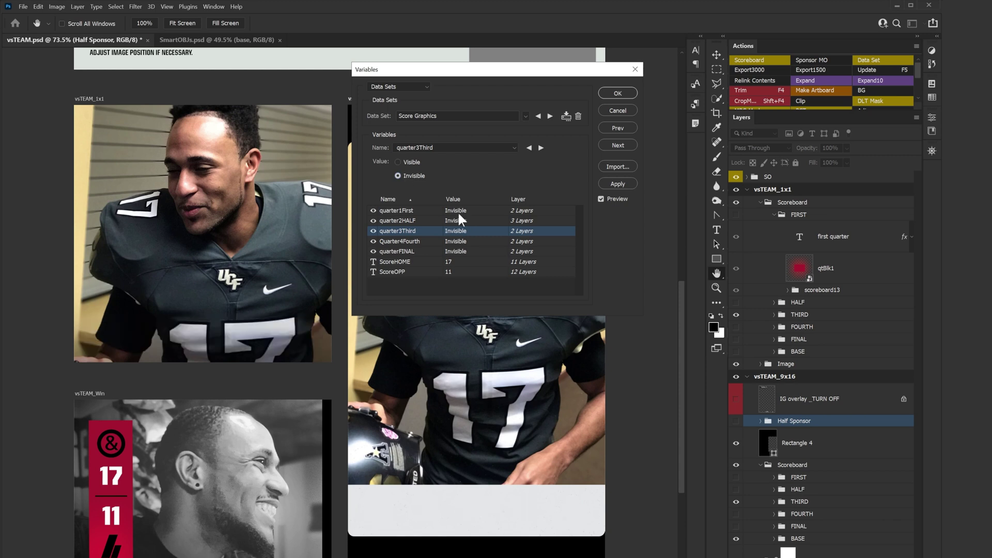
left_click(427, 221)
left_click(403, 162)
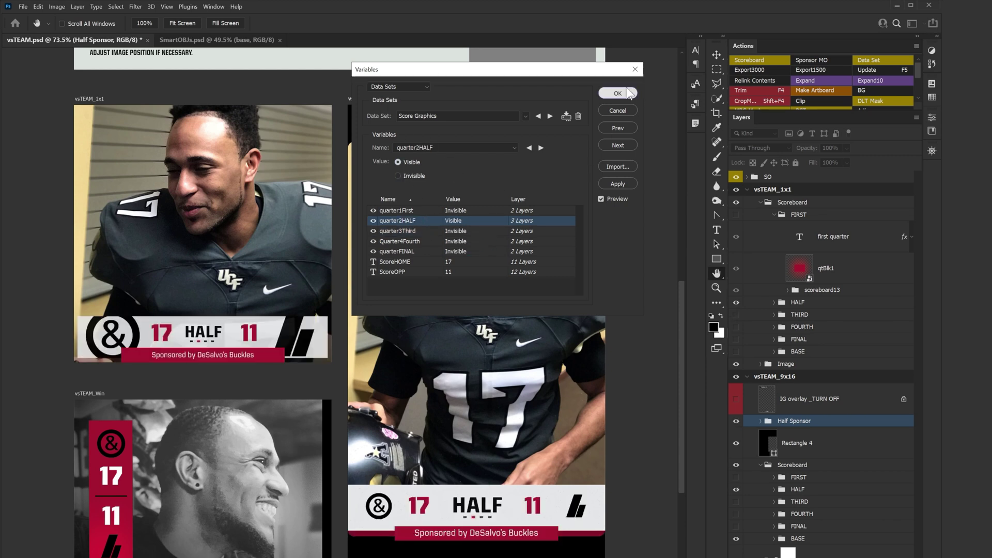
left_click(609, 185)
left_click(618, 92)
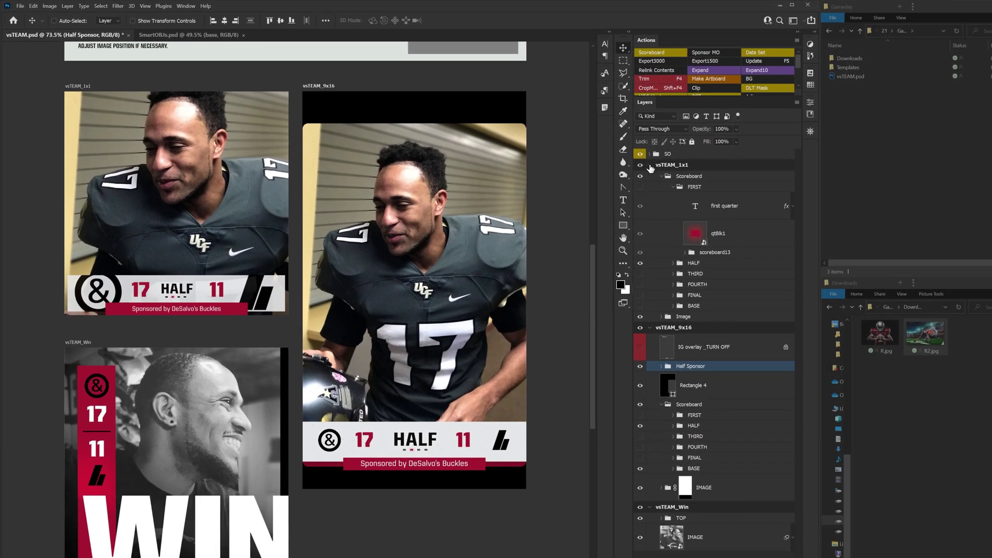
Collapse the vsTEAM_1x1, vsTEAM_9x16 and vsTEAM_Win artboard groups in the Layers panel.
left_click(653, 165)
left_click(651, 177)
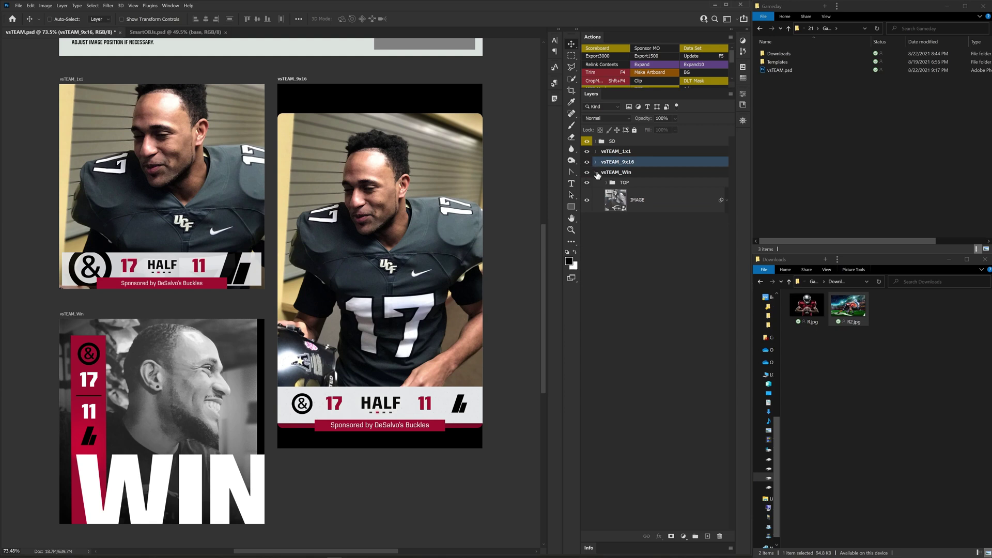
left_click(596, 173)
Rename the artboards to vsTEAM_9x16.jpg, vsTEAM_Win.jpg and vsTEAM_1x1.jpg.
double_click(625, 162)
left_click(633, 162)
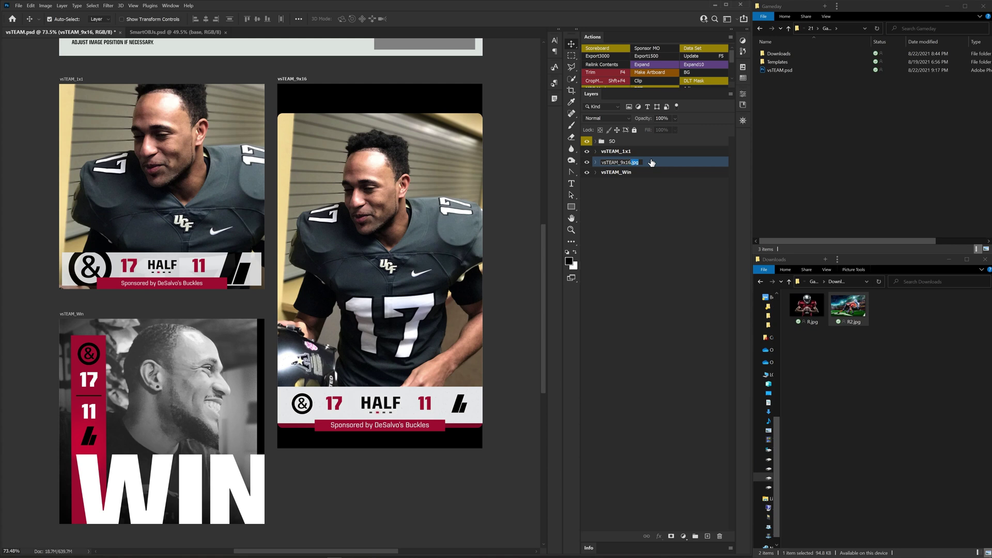
left_click(645, 173)
double_click(619, 172)
left_click(639, 173)
type(".jpg")
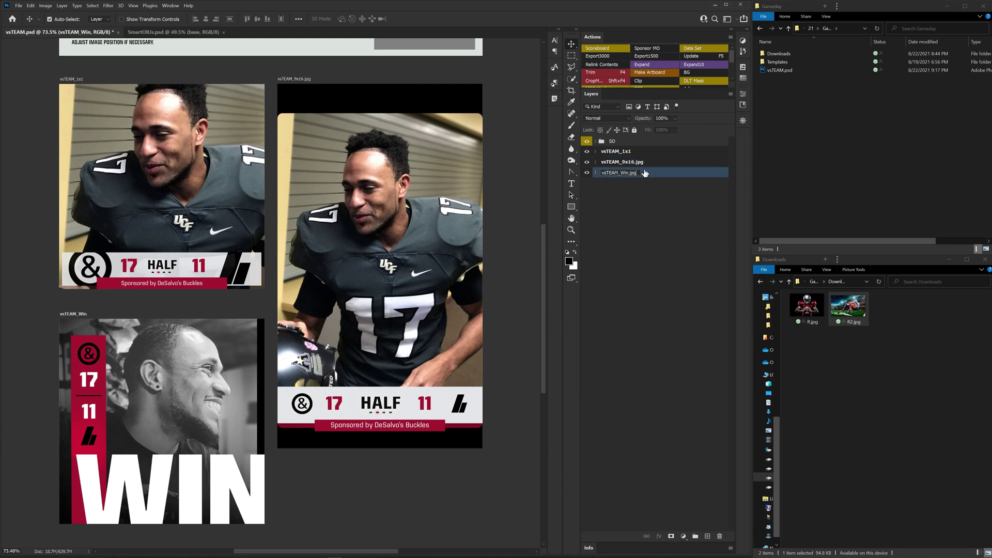
double_click(622, 151)
left_click(639, 151)
type(".jpg")
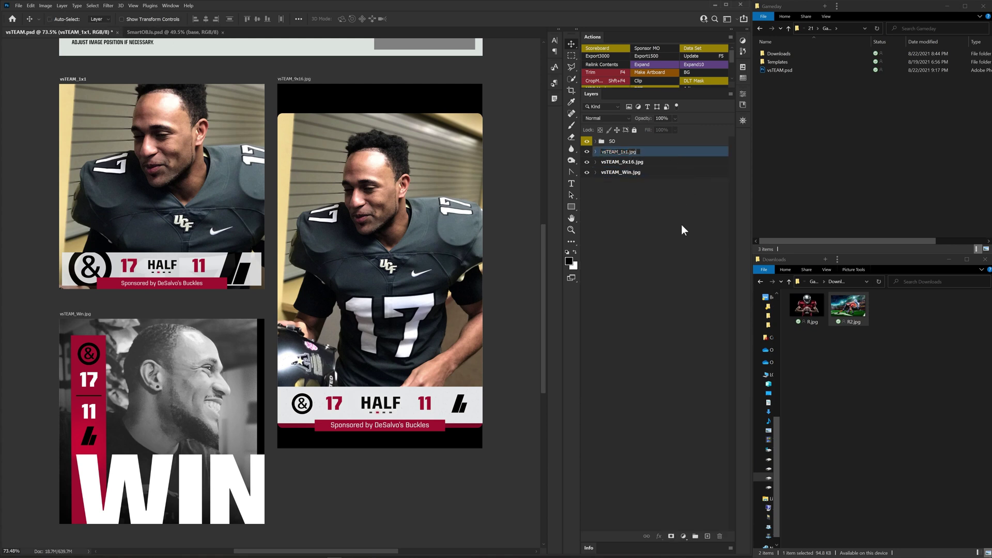
left_click(681, 230)
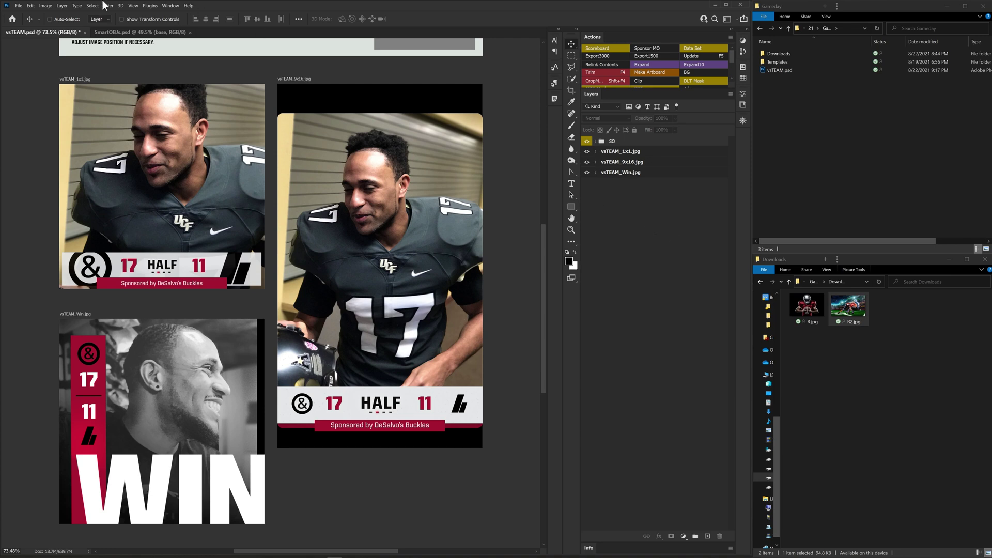
Turn on File > Generate > Image Assets.
left_click(19, 6)
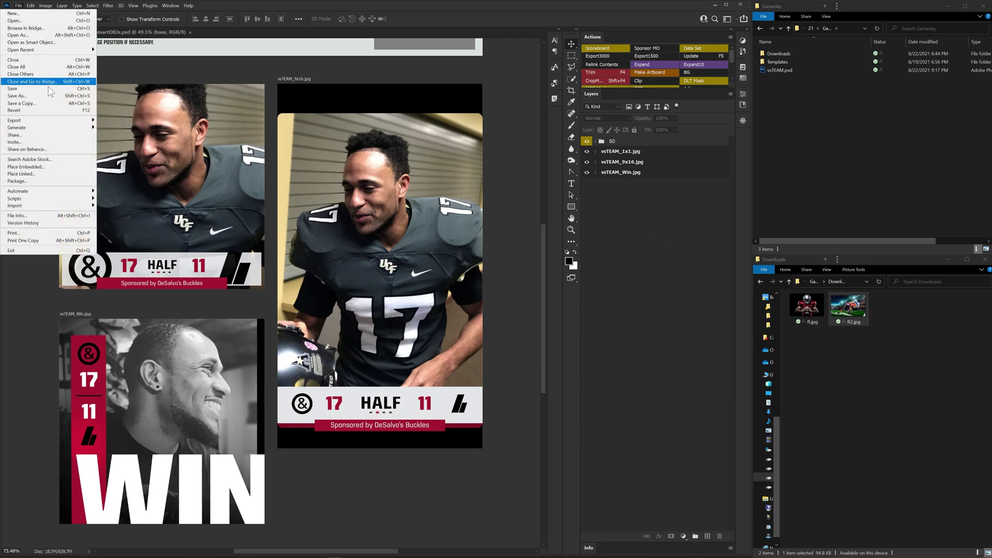
mouse_move(63, 128)
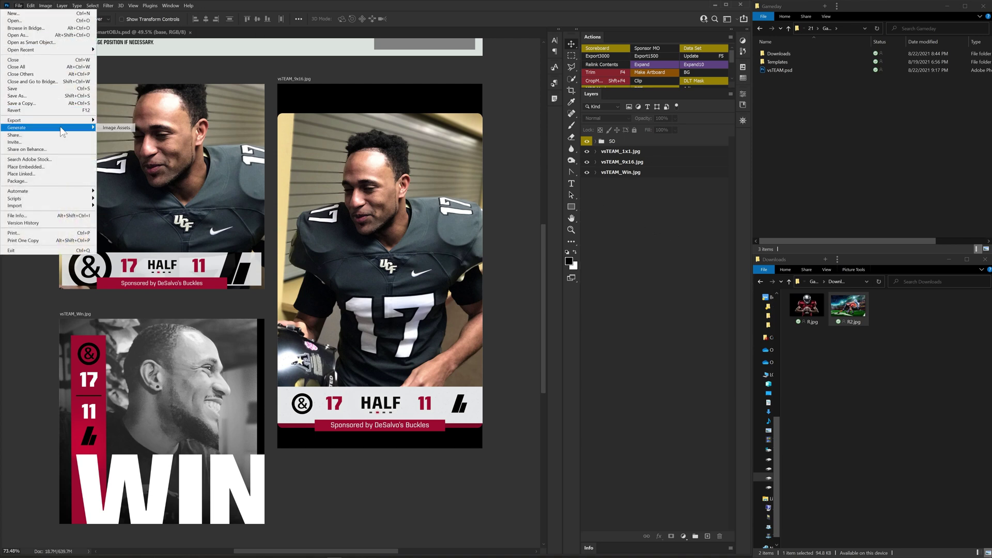
left_click(123, 129)
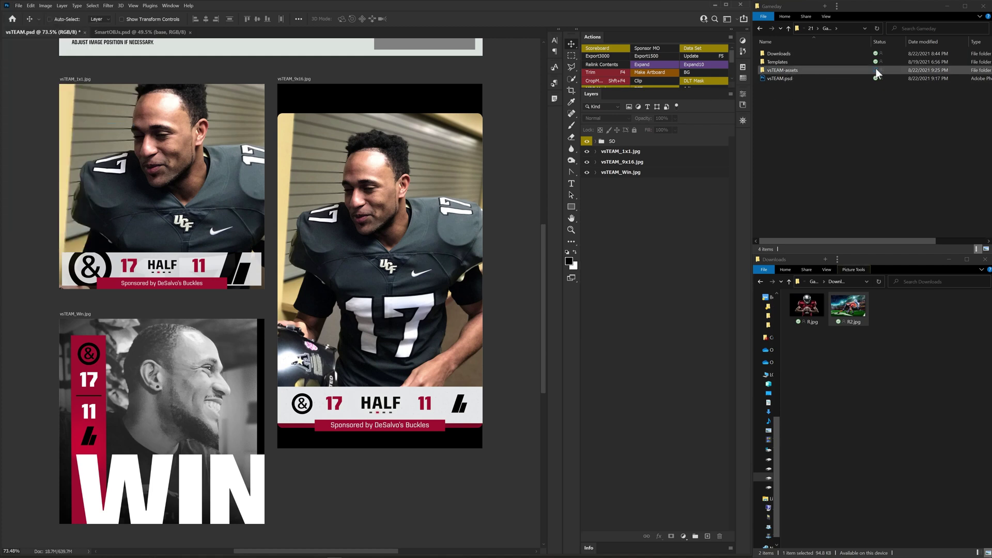
Open the vsTEAM-assets folder and check the vsTEAM_1x1 and vsTEAM_Win JPGs.
double_click(813, 70)
scroll(799, 108, "up", 4, "ctrl")
key("Right")
left_click(924, 81)
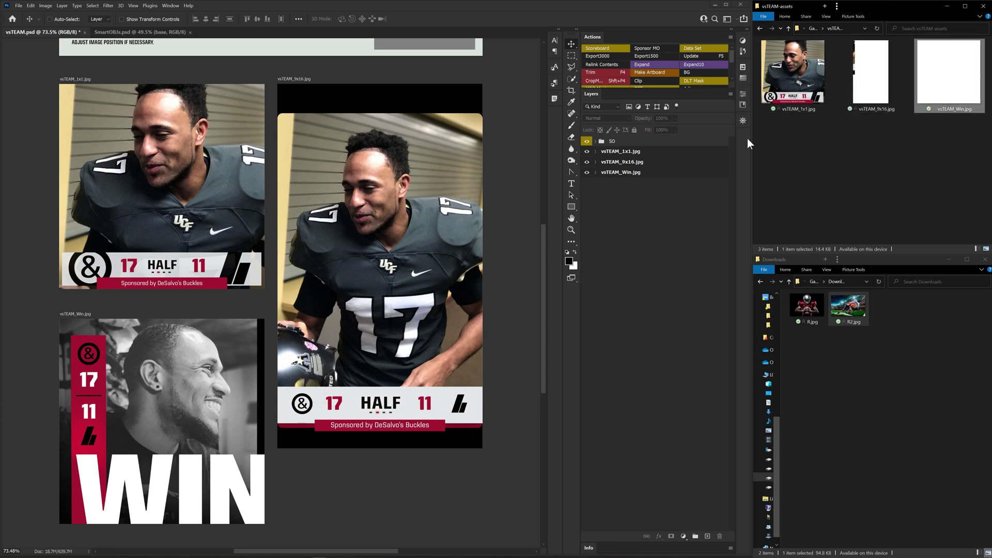
Toggle the artboard visibility eyes to regenerate the 9x16, Win and 1x1 JPG assets.
left_click(621, 163)
left_click(586, 161)
left_click(586, 161)
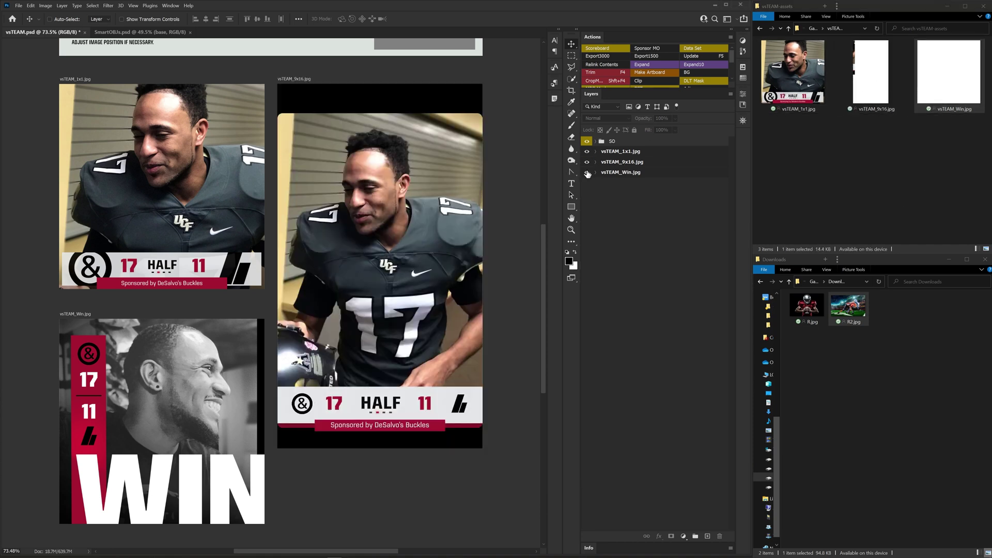
left_click(586, 172)
left_click(587, 172)
left_click(587, 151)
left_click(587, 152)
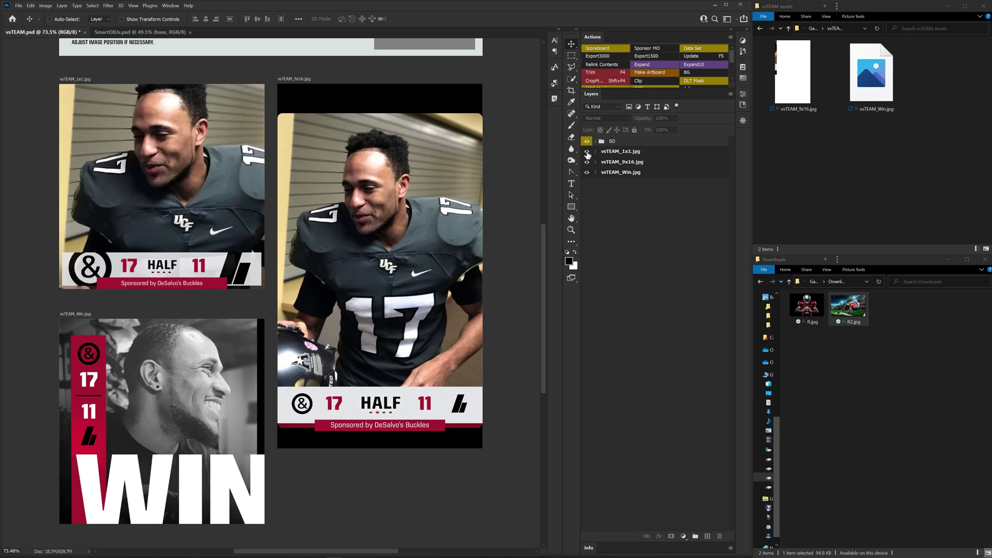
Preview the exported vsTEAM_9x16.jpg showing the 17 HALF 11 graphic.
left_click(931, 96)
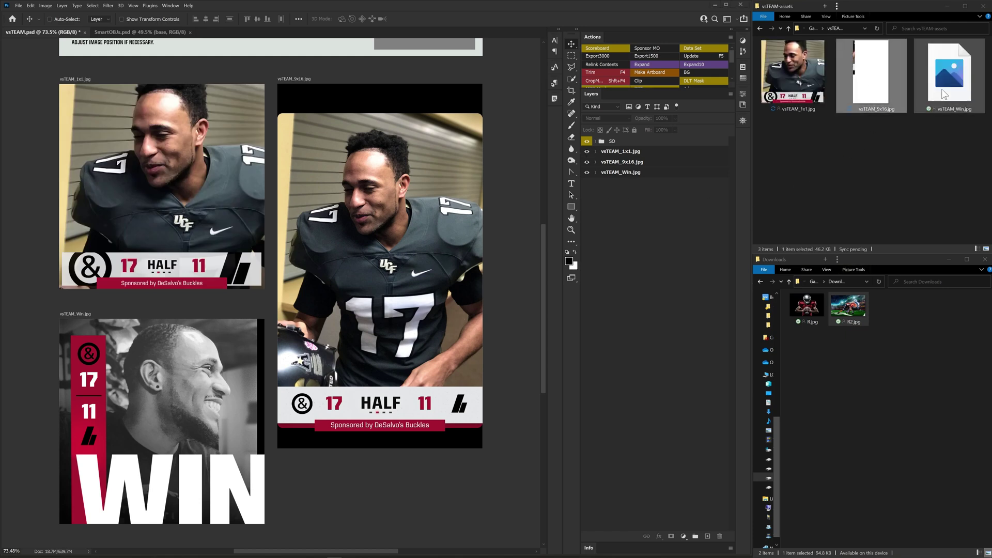
left_click(871, 75)
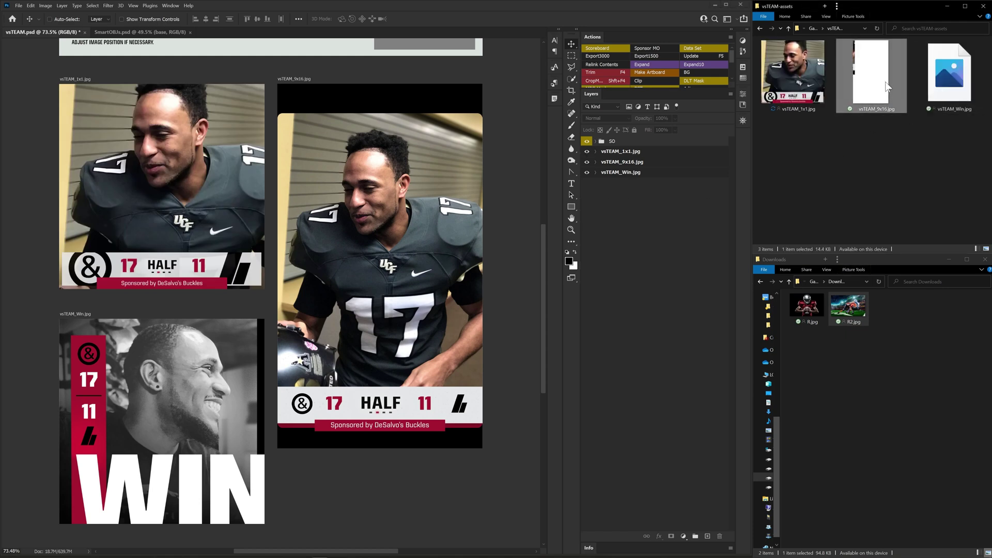
key("space")
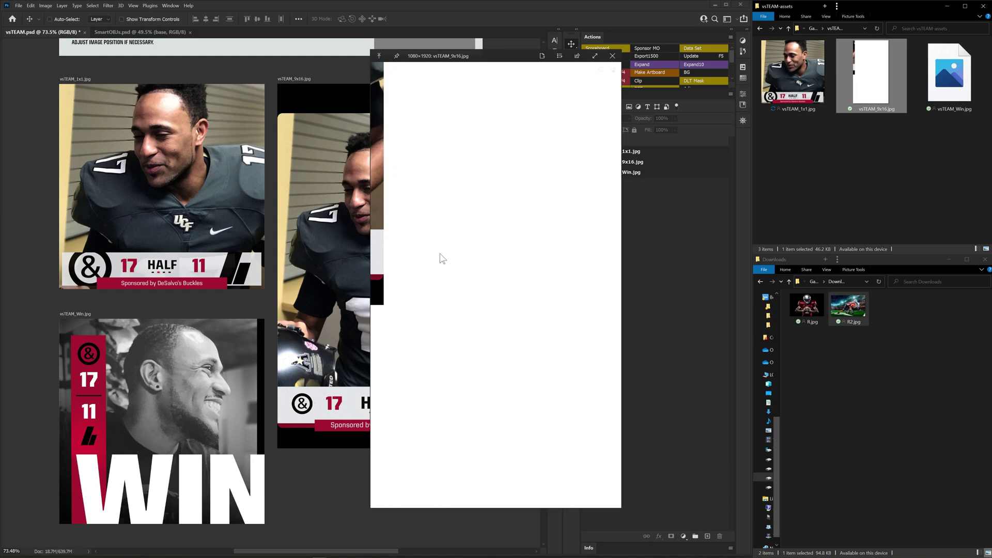
key("space")
scroll(305, 91, "down", 2)
Nudge the 9x16 artboard right and the Win artboard up-left with the Artboard tool.
left_click(301, 83)
key("shift+v")
left_click_drag(310, 84, 312, 84)
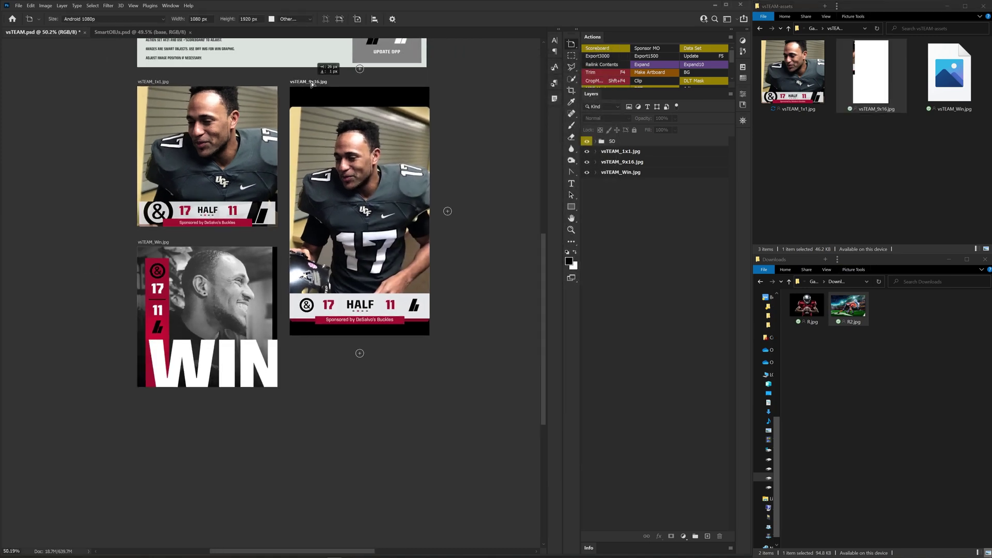
left_click(638, 173)
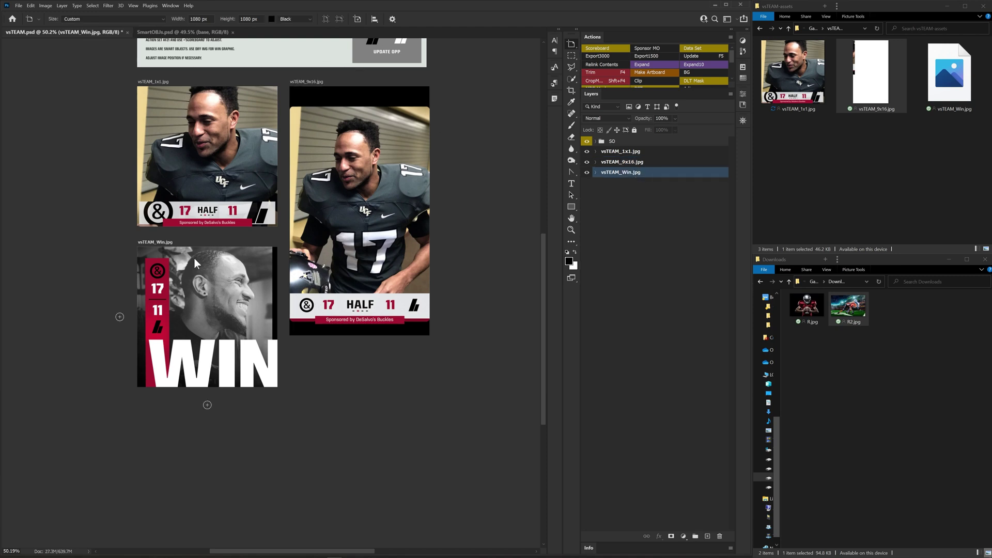
left_click_drag(193, 241, 187, 240)
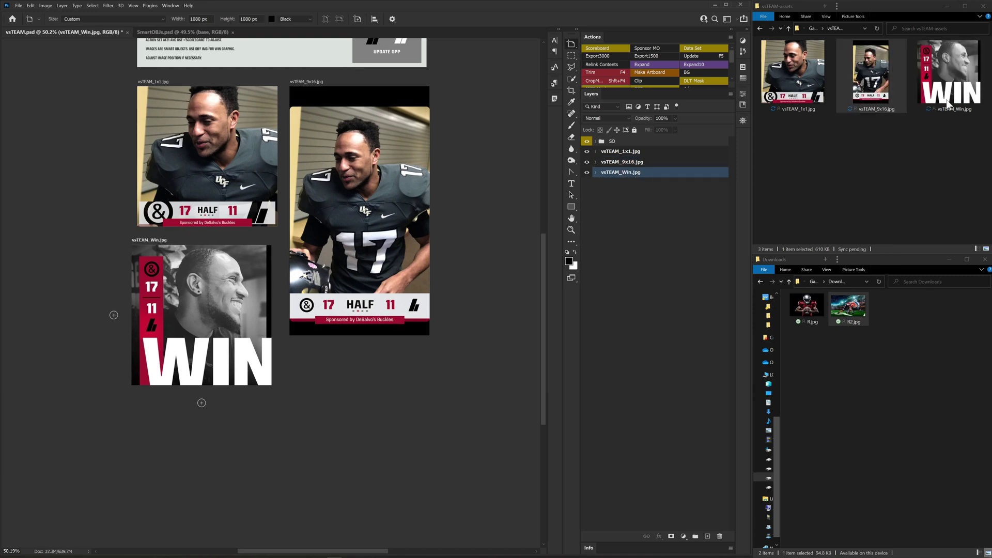
left_click(888, 64)
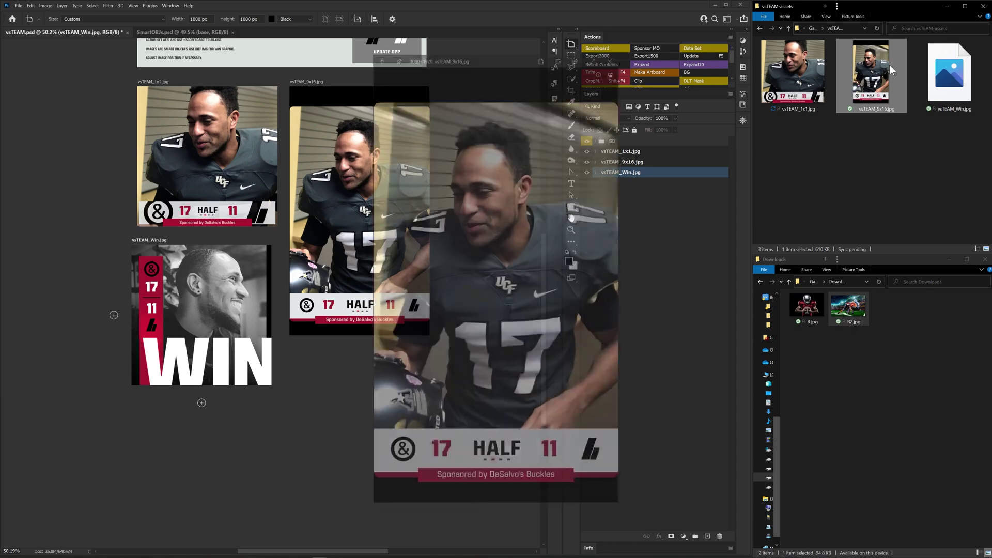
key("v")
left_click(329, 182)
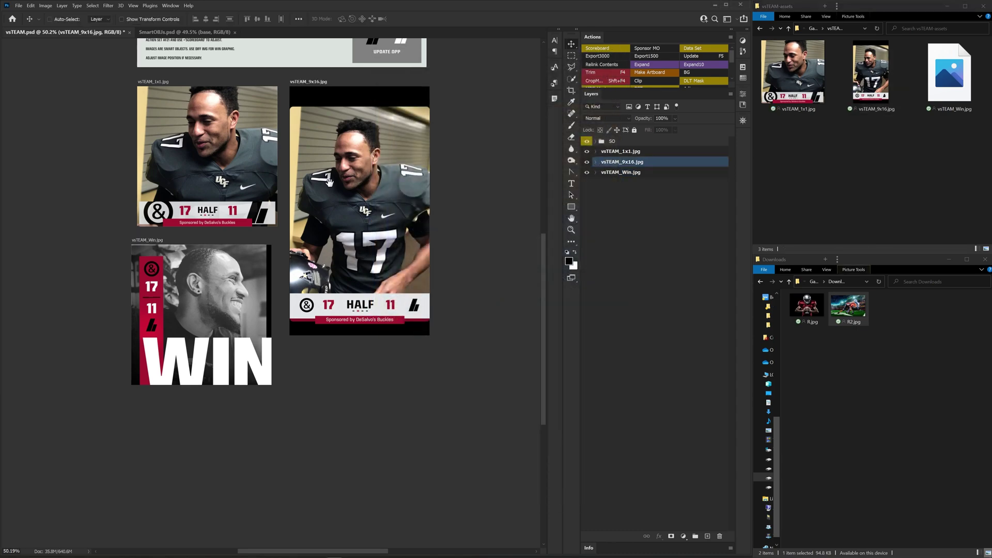
scroll(329, 182, "up", 3)
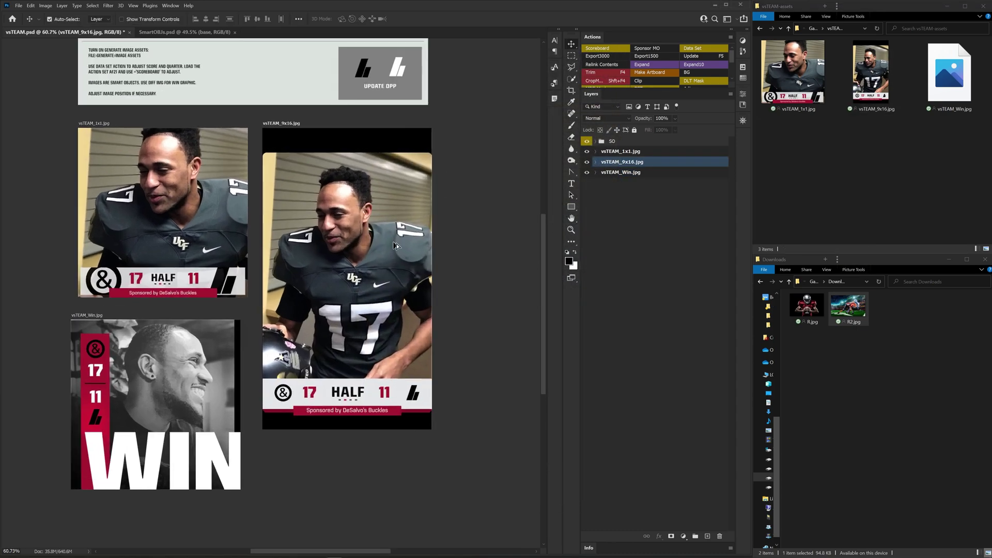
In Data Sets, show quarter3Third, hide quarter2HALF, set ScoreHOME 21 and ScoreOPP 15.
left_click(612, 47)
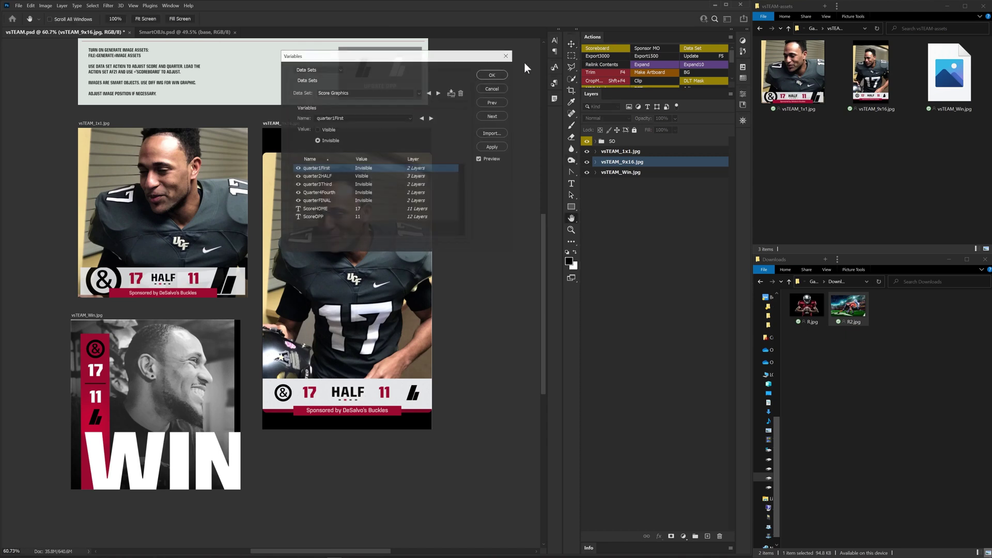
left_click(363, 185)
left_click(328, 129)
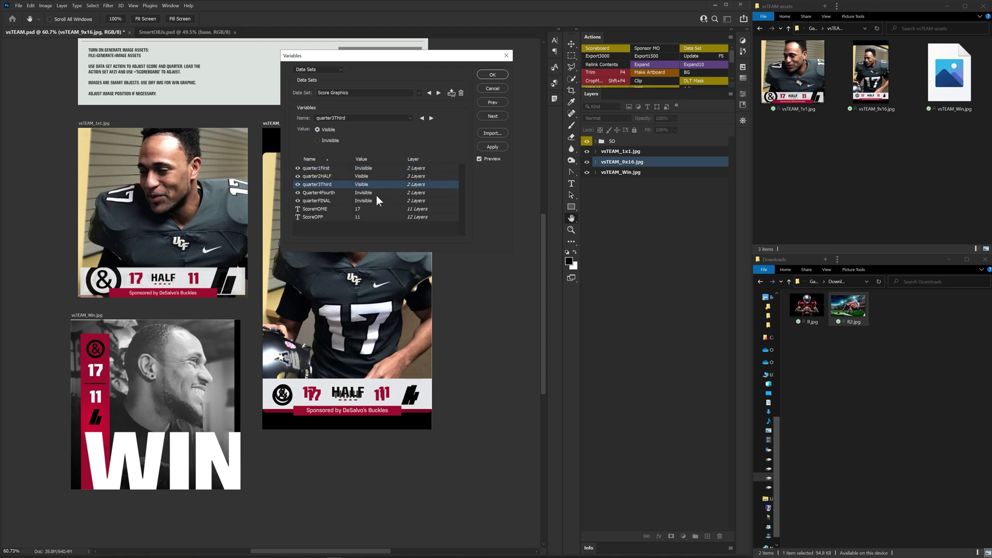
left_click(373, 177)
left_click(329, 139)
left_click(389, 208)
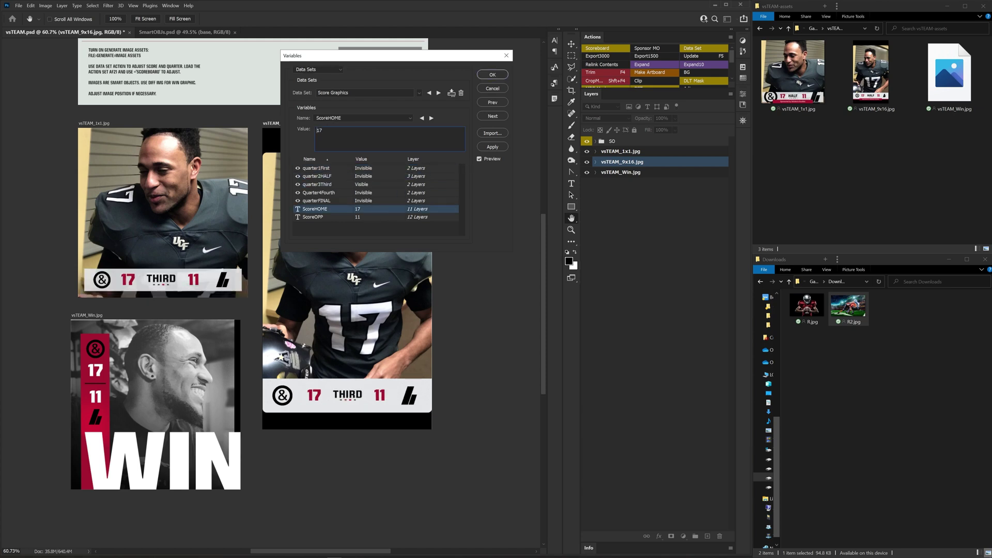
key("ctrl+a")
type("21")
left_click(362, 217)
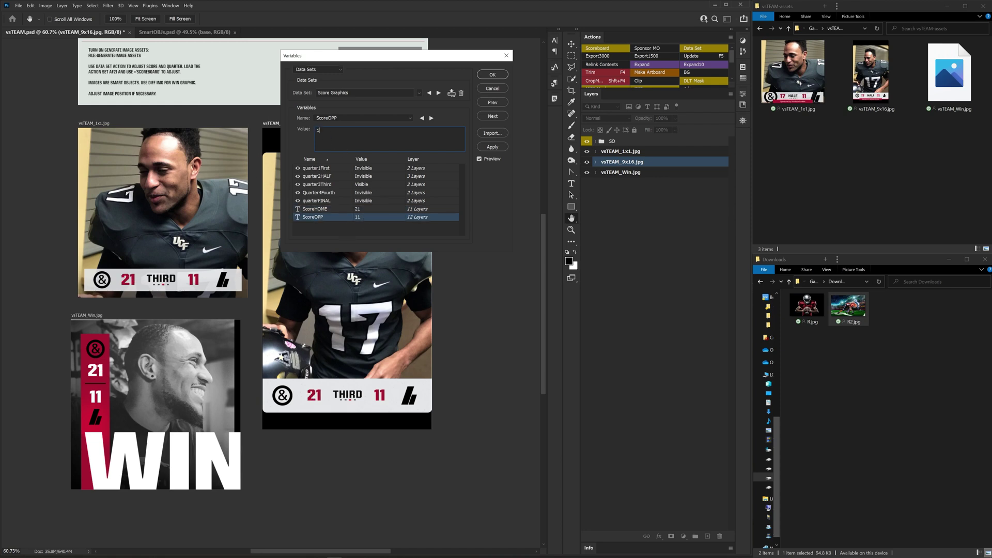
left_click(419, 185)
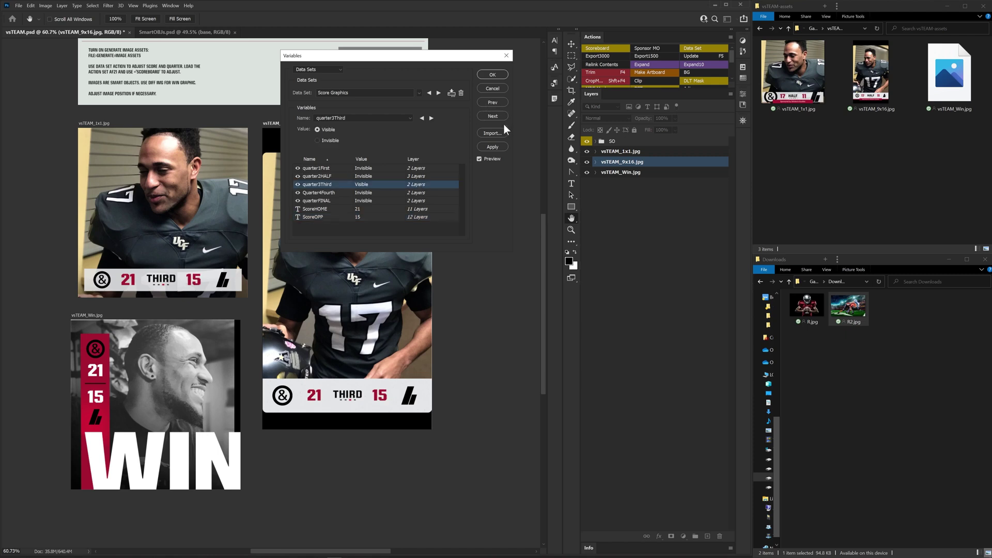
left_click(497, 74)
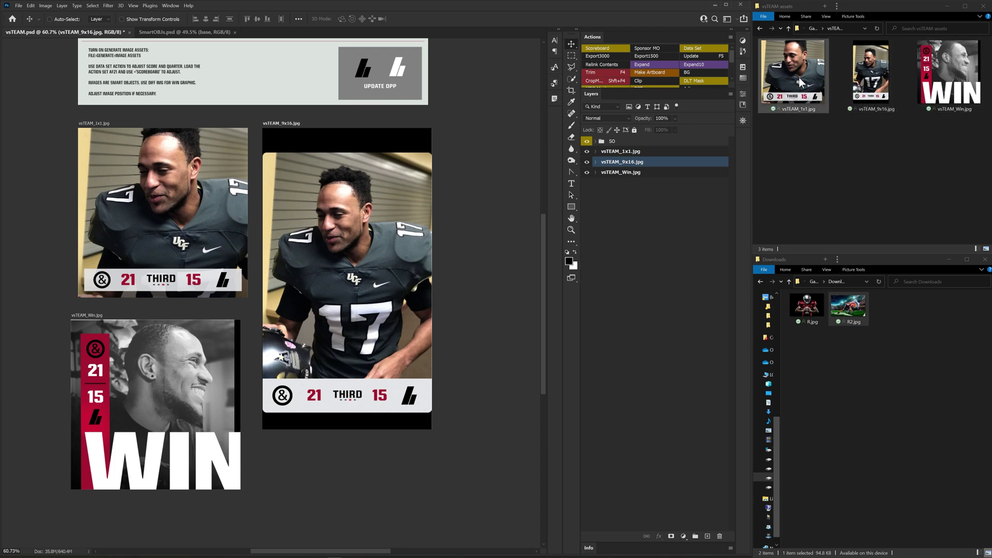
Place R.jpg into the IMAGE: Main smart object, save it, and return to vsTEAM.psd.
left_click(811, 171)
left_click(601, 223)
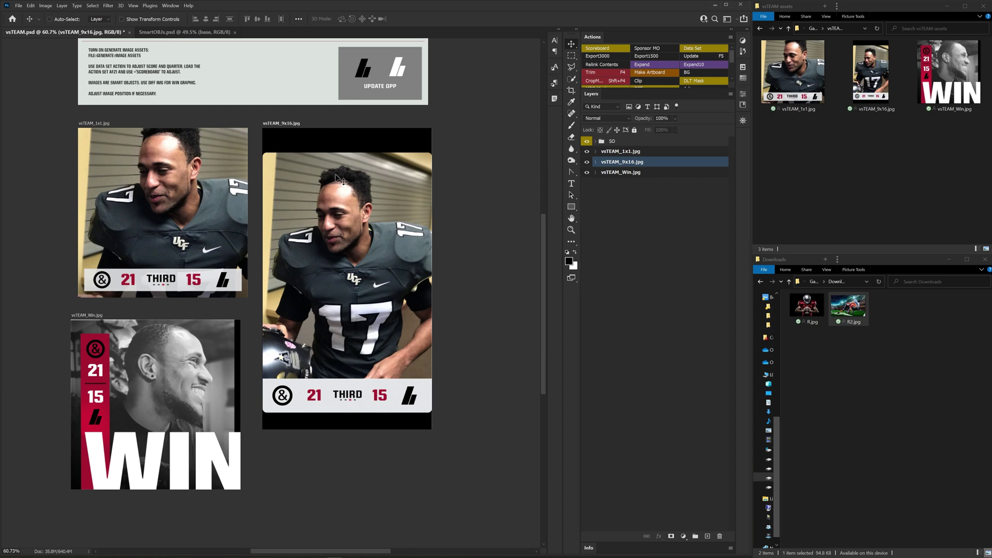
left_click(349, 229, "ctrl")
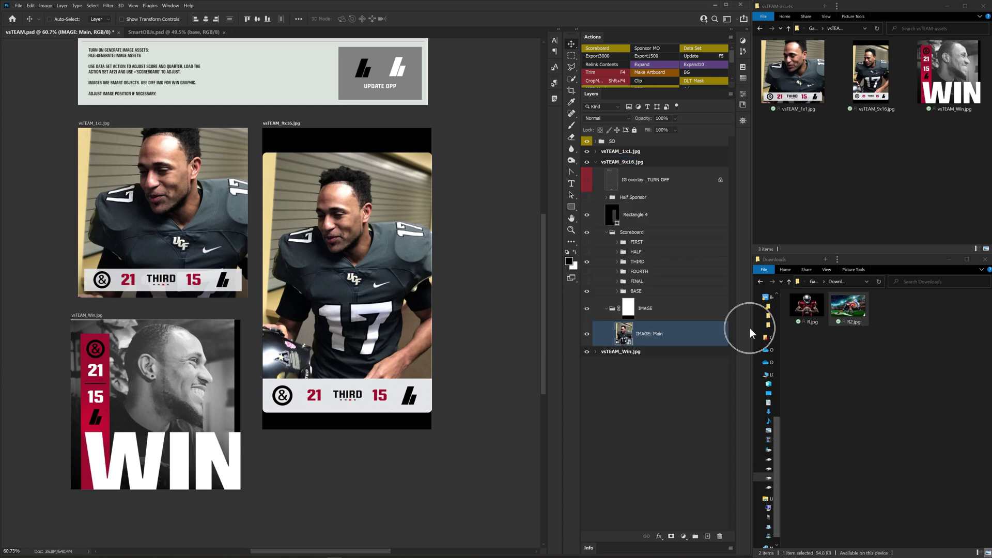
double_click(627, 343)
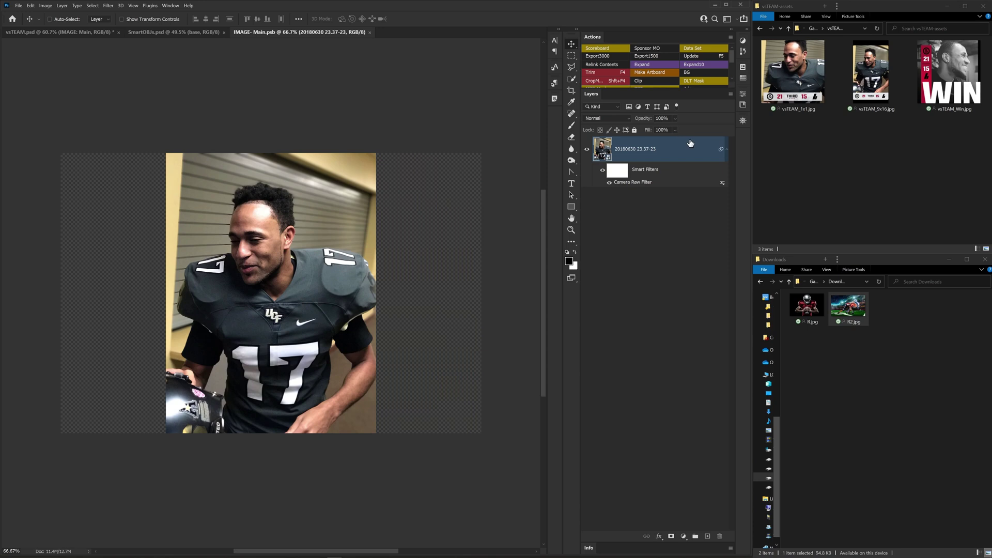
left_click_drag(806, 305, 471, 122)
left_click(425, 19)
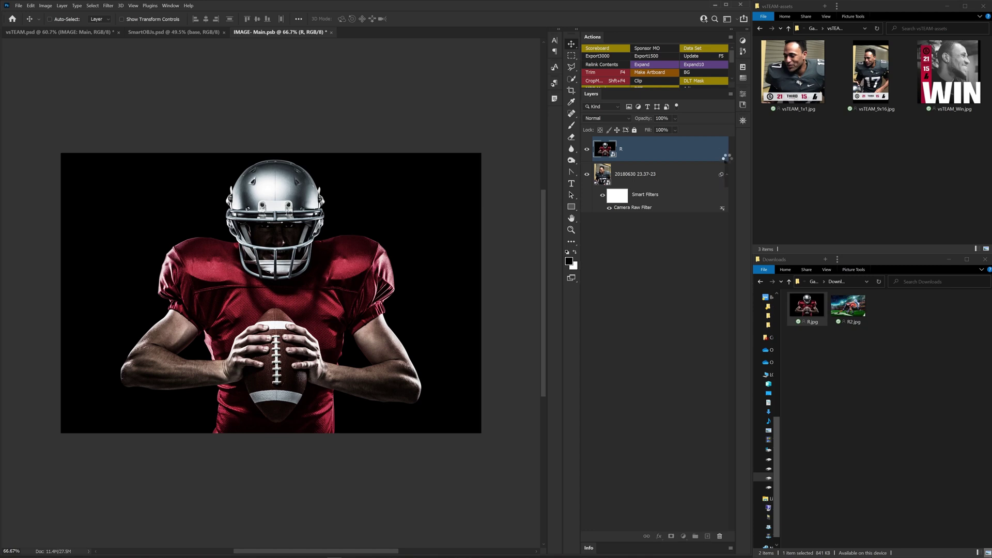
left_click(706, 185)
key("ctrl+s")
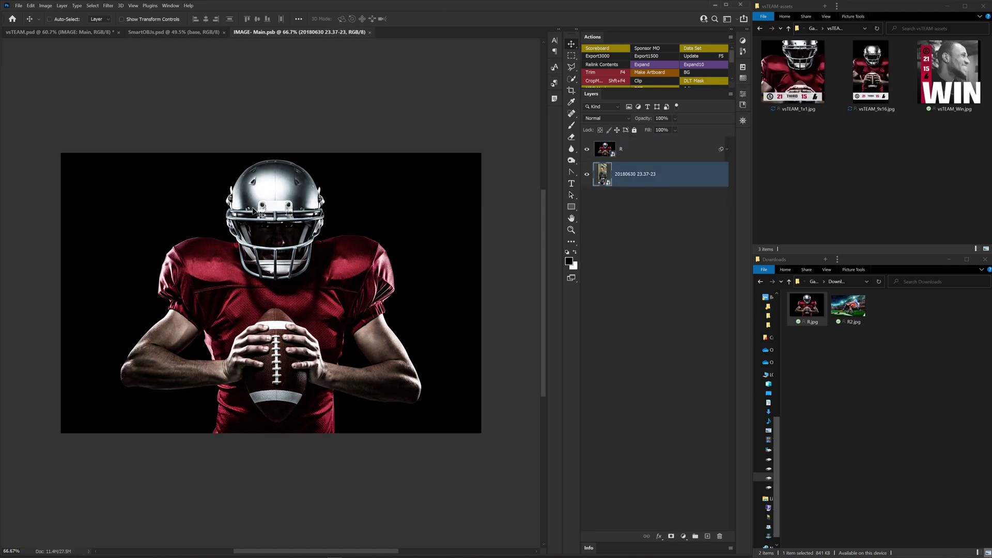
left_click(60, 33)
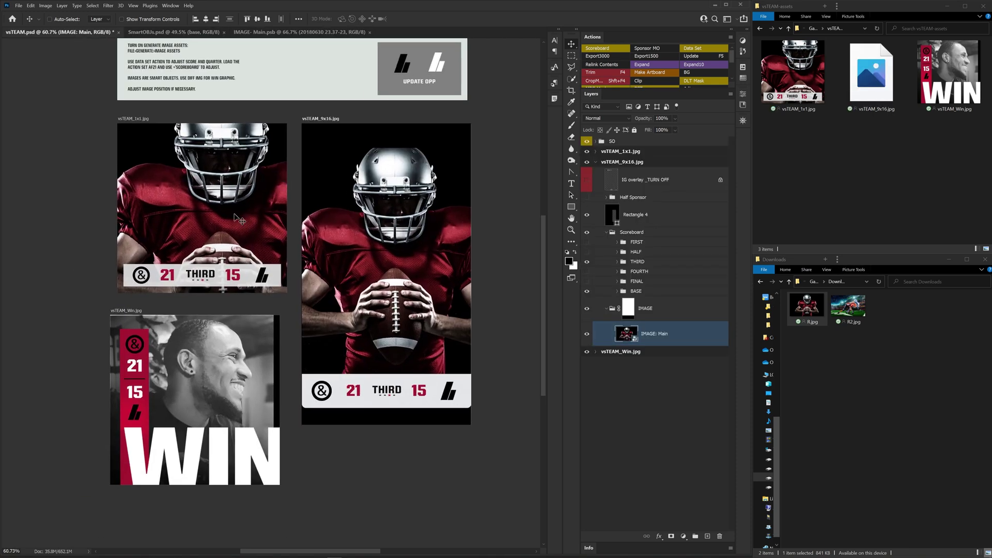
Scale the 1x1 artboard's player photo to about 69%, reposition it, then view SmartOBJs.psd.
left_click(237, 217, "ctrl")
key("ctrl+t")
left_click_drag(421, 78, 349, 128)
left_click_drag(233, 164, 222, 155)
key("Return")
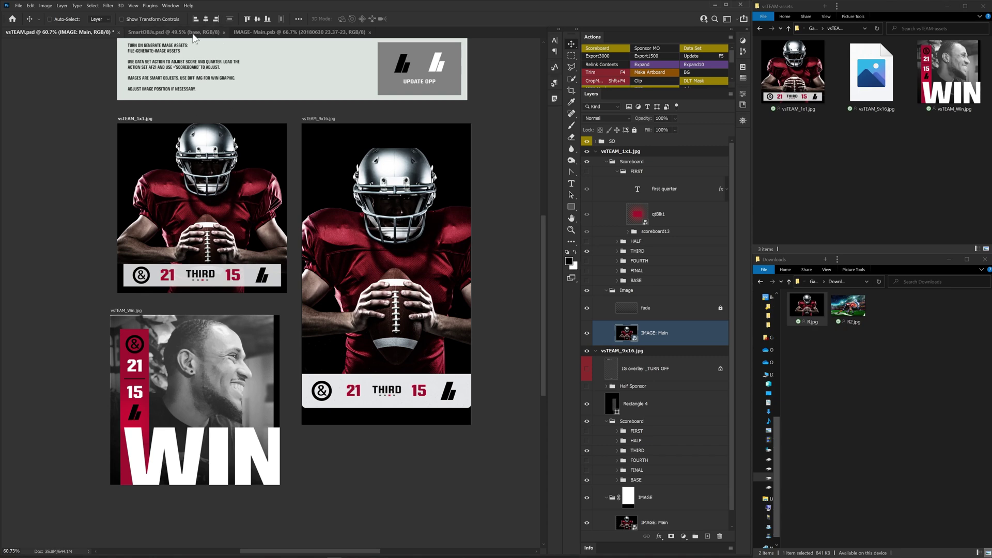
left_click(193, 32)
left_click_drag(369, 212, 365, 183)
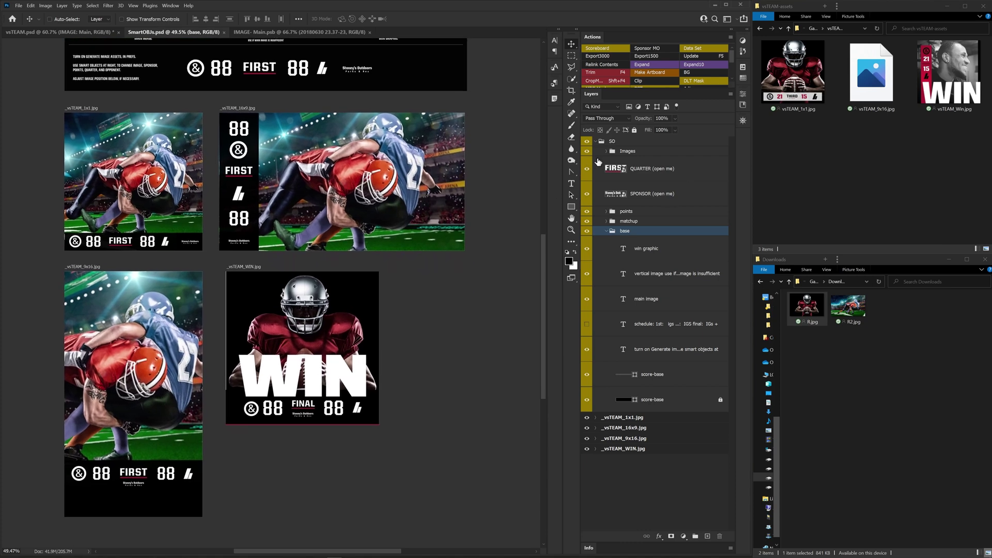
Open the 16x9 IMAGE: Main smart object and close the earlier IMAGE- Main.psb.
left_click(598, 141)
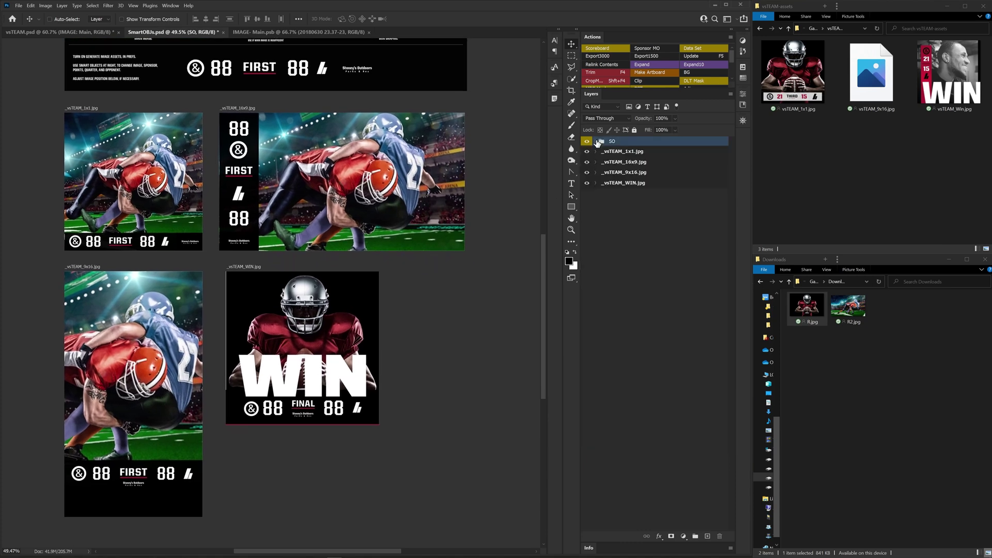
left_click(424, 168, "ctrl")
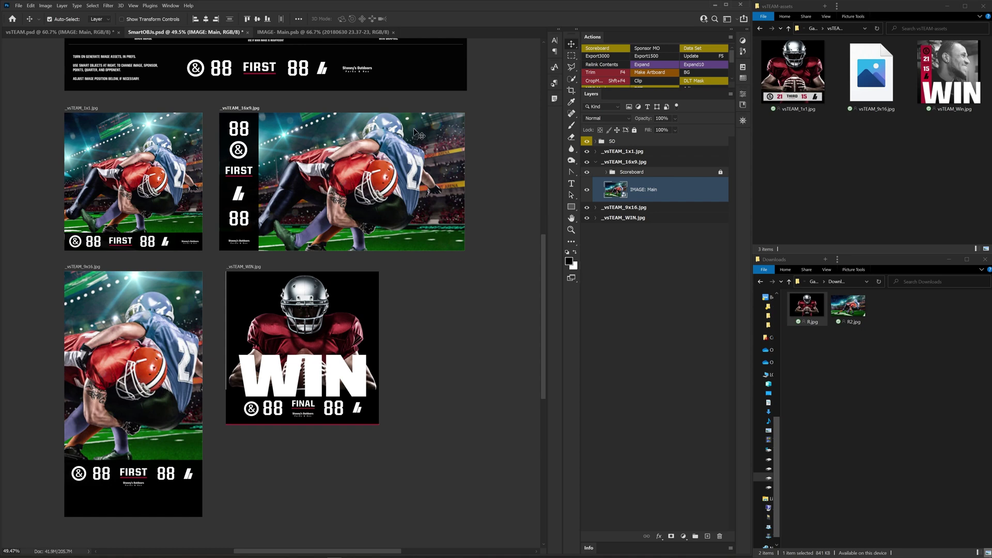
double_click(623, 195)
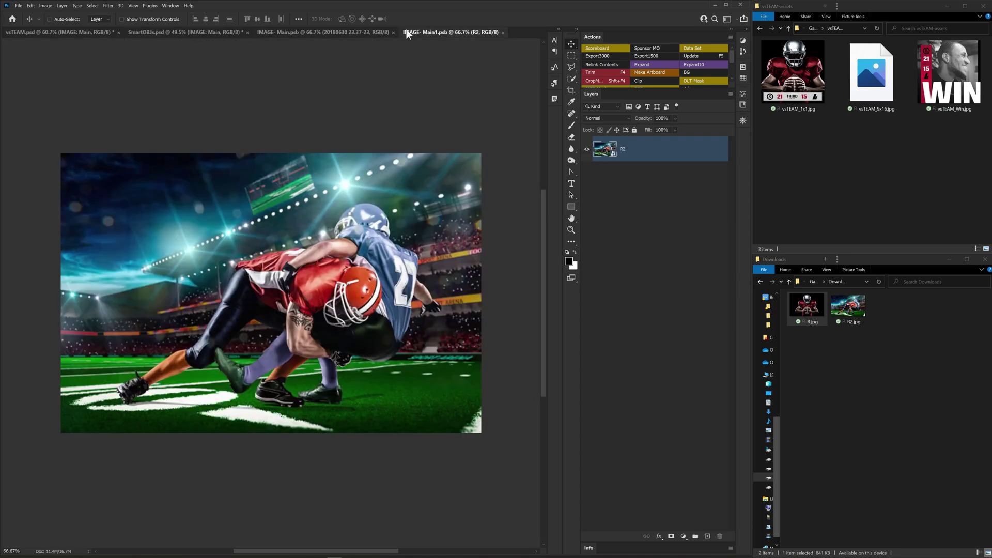
left_click(392, 32)
left_click(223, 33)
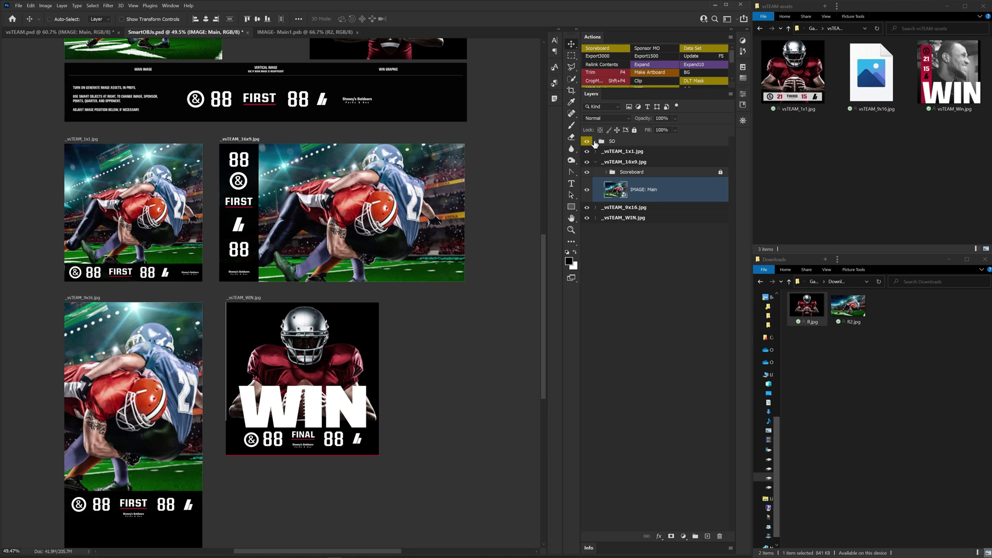
Open the Opp Score and HOME score smart objects as separate documents.
left_click(595, 142)
left_click(309, 100, "ctrl")
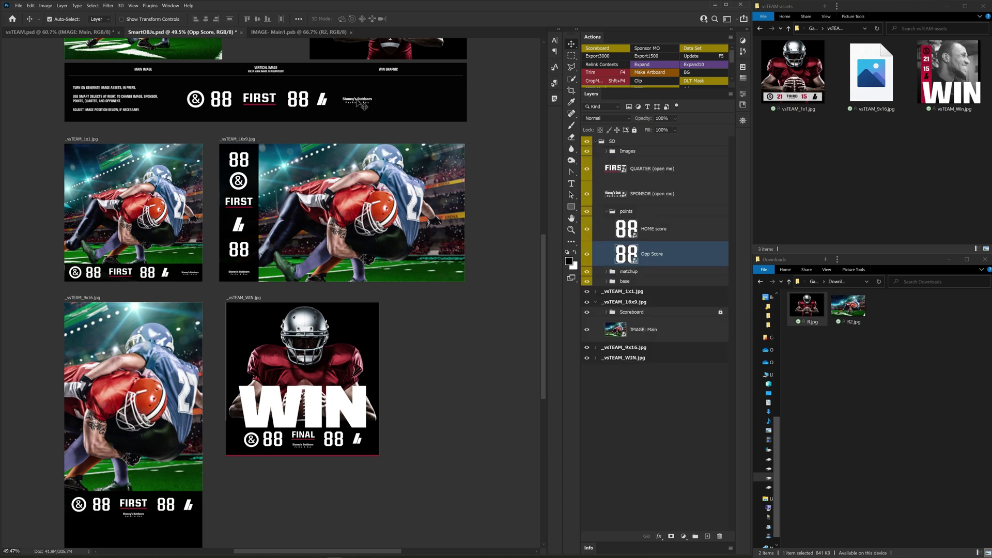
double_click(635, 264)
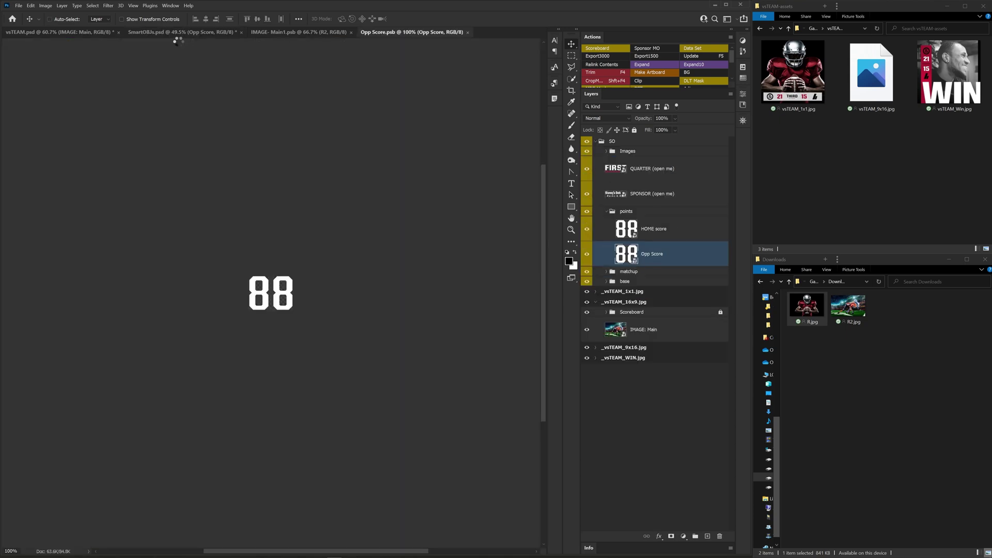
left_click(184, 33)
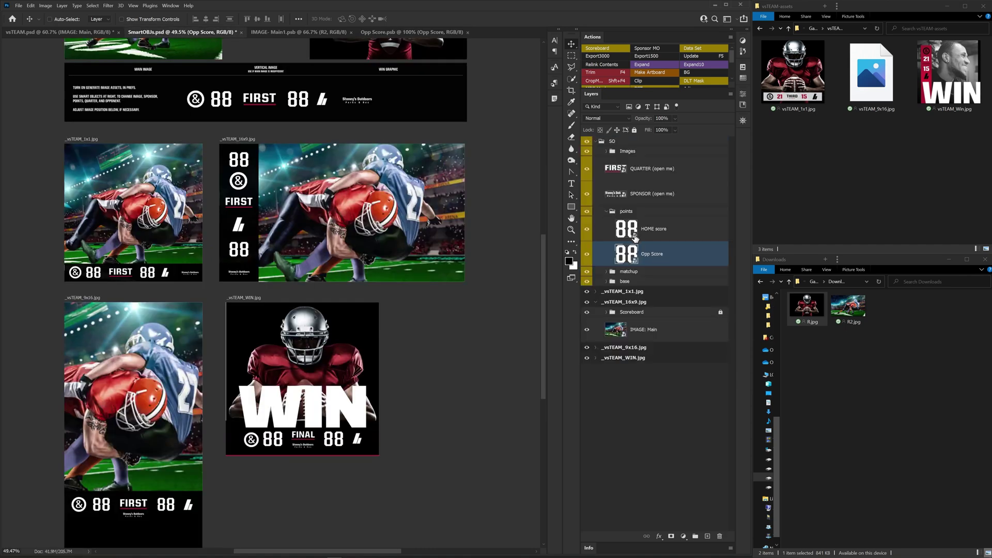
double_click(635, 236)
left_click(180, 33)
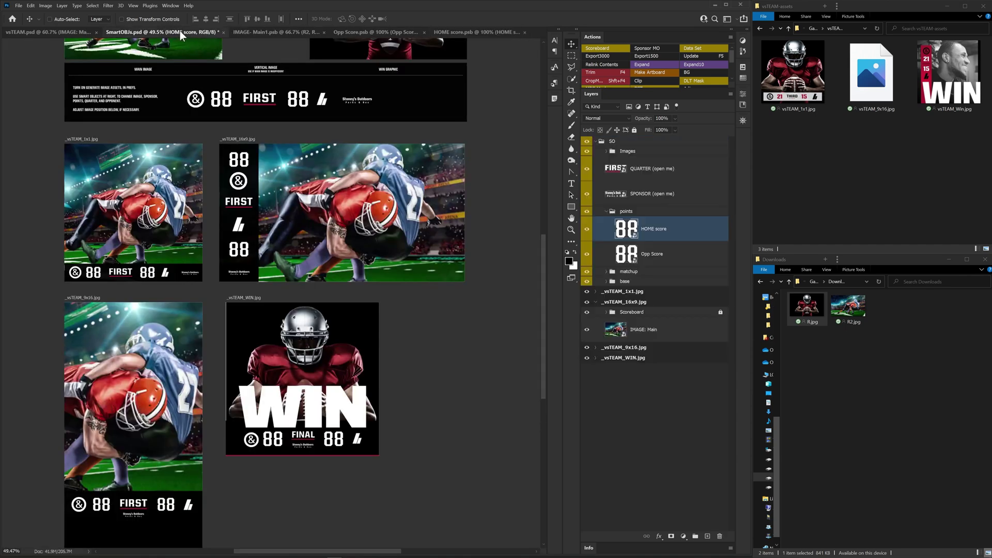
Open the QUARTER and SPONSOR smart objects, returning to SmartOBJs.psd.
left_click(271, 102, "ctrl")
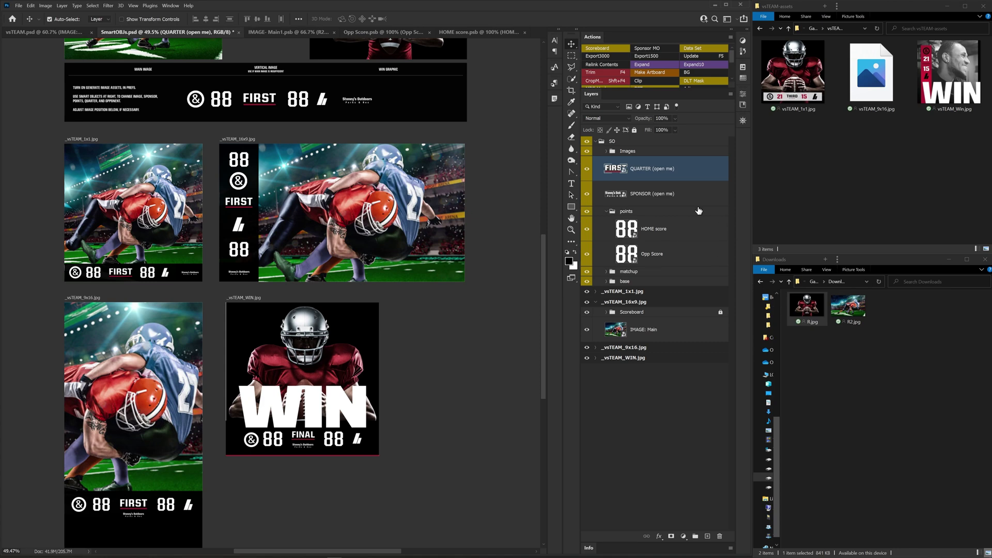
double_click(623, 172)
left_click(141, 33)
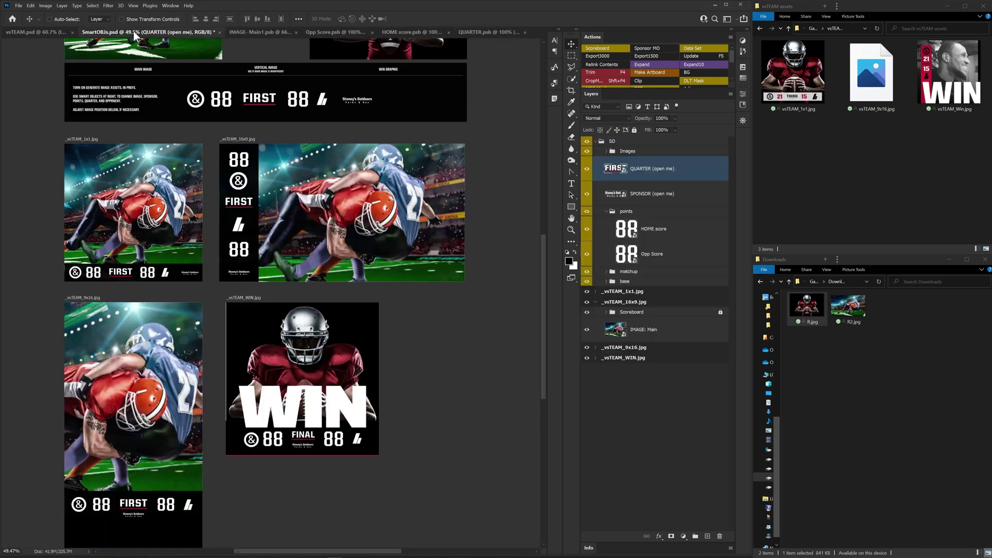
left_click(247, 279, "ctrl")
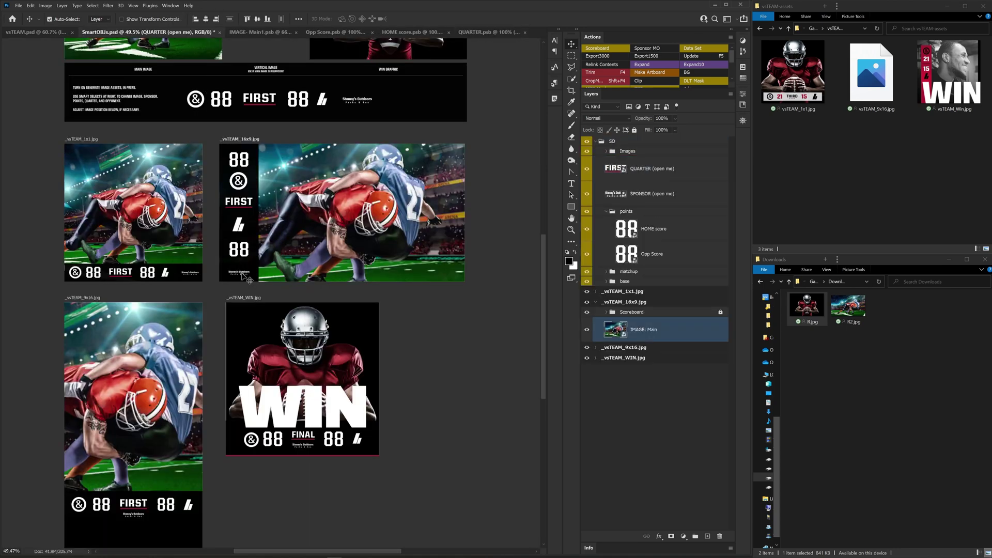
double_click(623, 196)
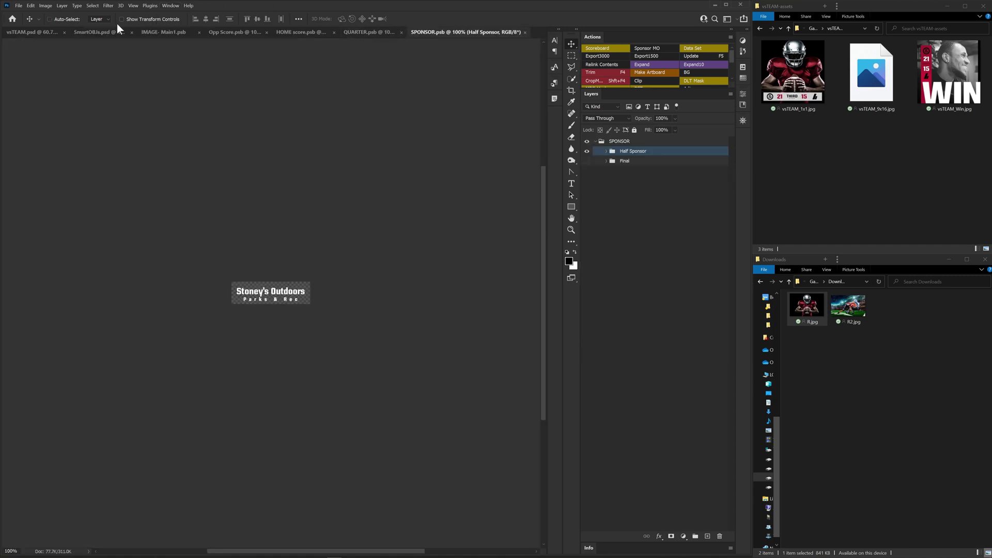
left_click(99, 33)
left_click(172, 6)
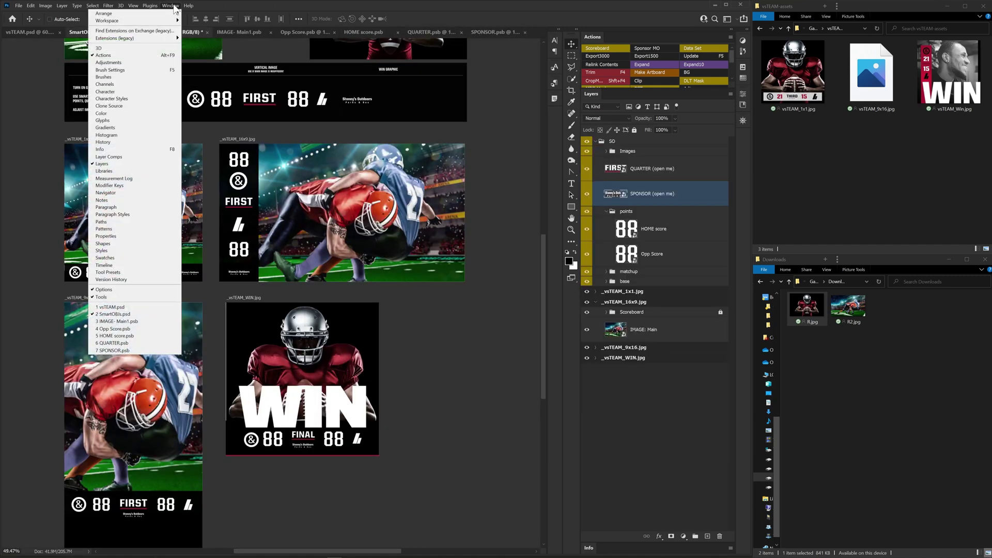
Tile all open documents side by side, narrowing the panels and zooming out to fit.
mouse_move(167, 14)
left_click(199, 71)
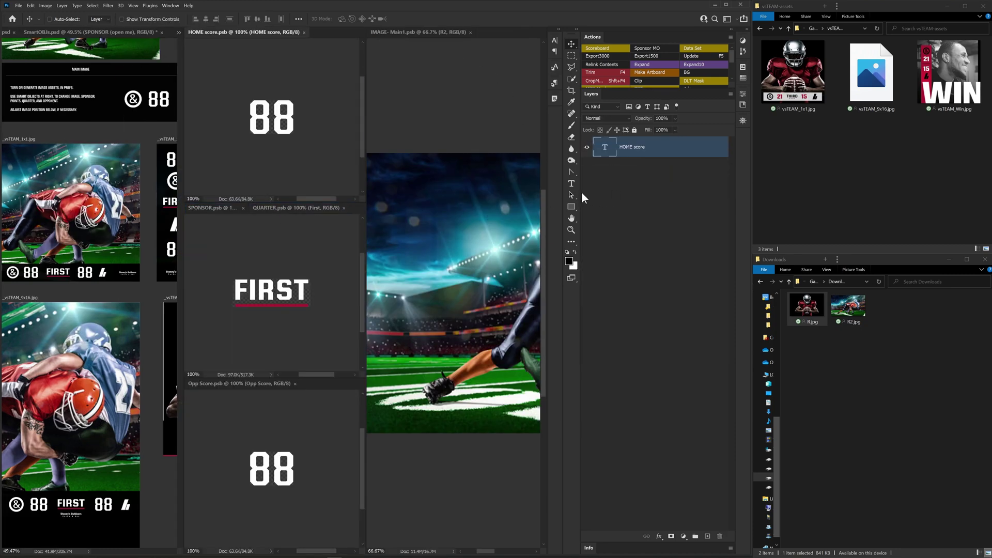
left_click_drag(582, 192, 656, 188)
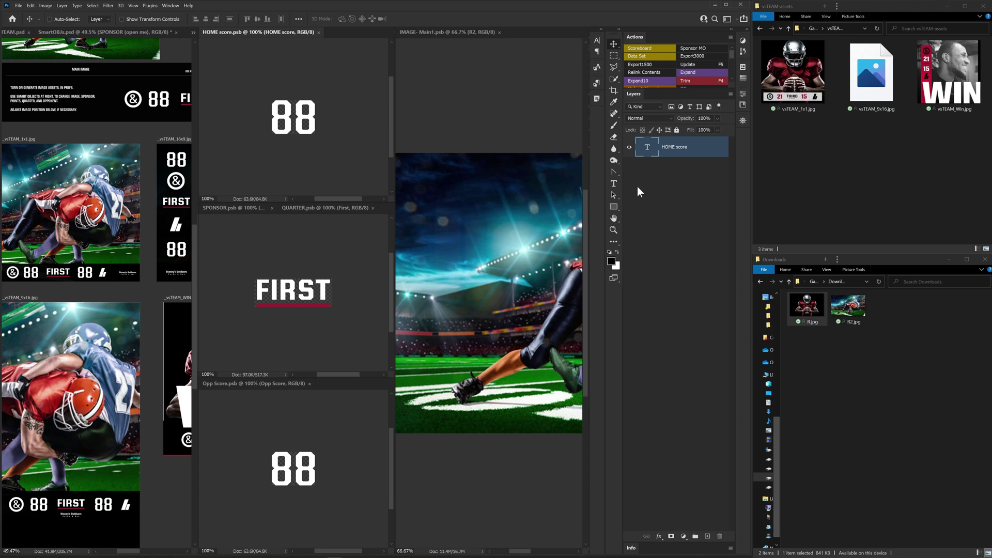
key("ctrl+minus")
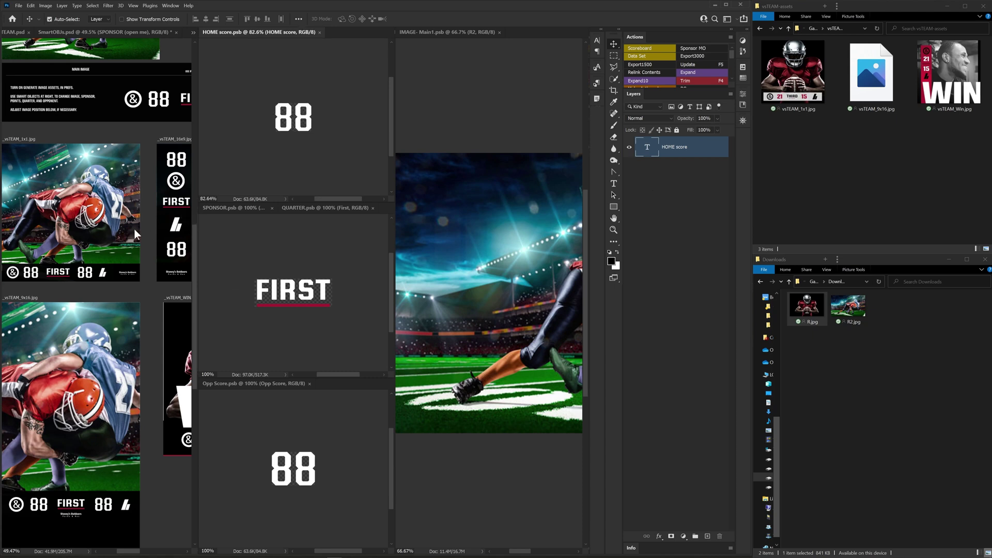
left_click(135, 230)
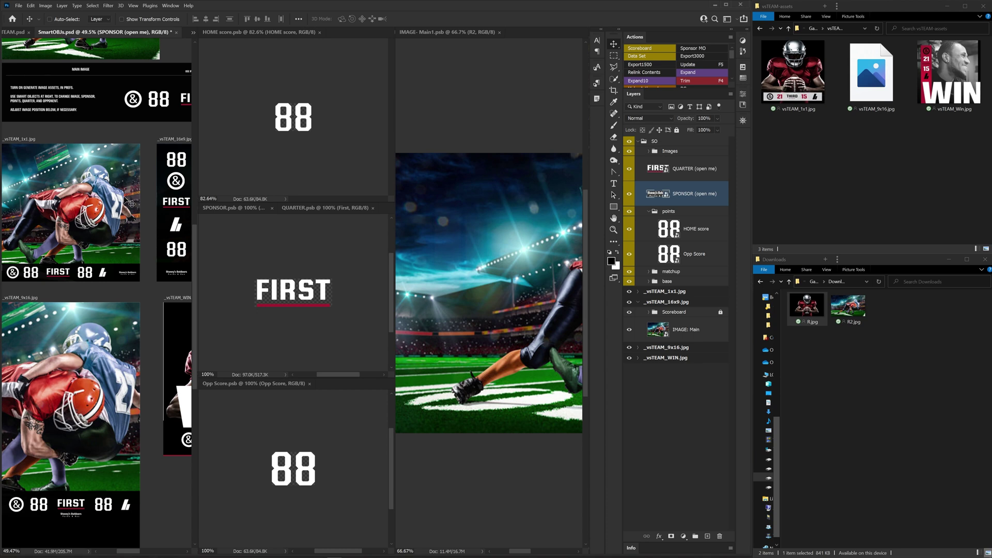
Change the HOME score text from 88 to 25 and save the document.
left_click(314, 124)
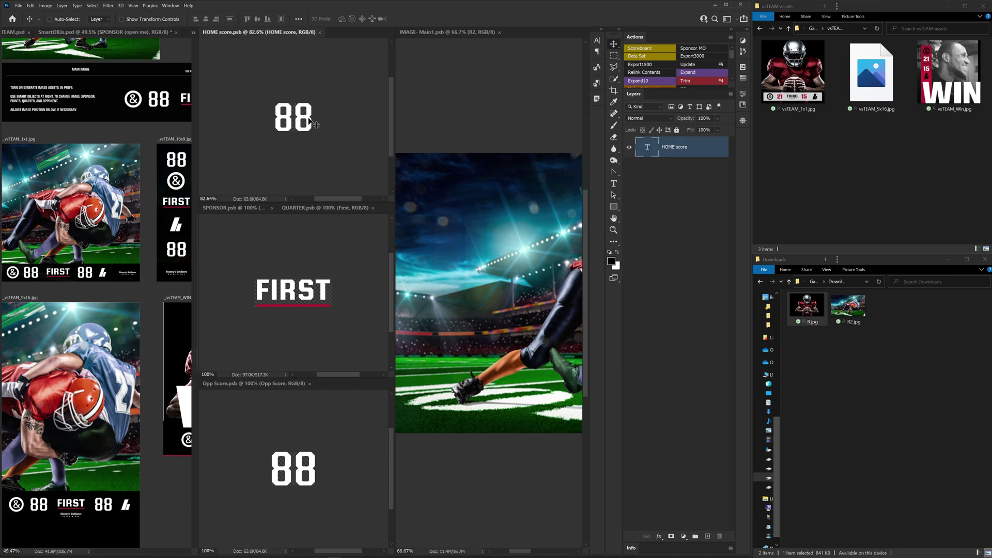
double_click(646, 146)
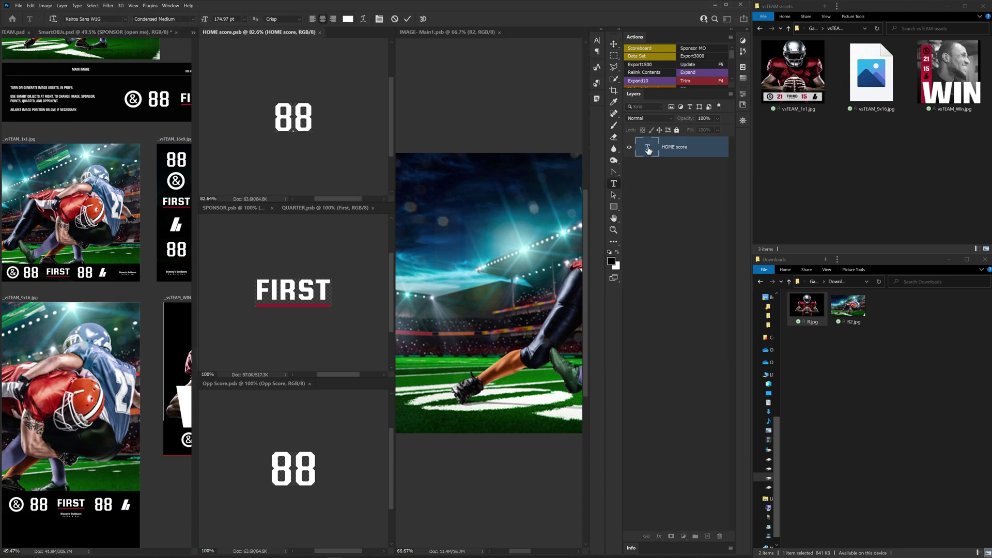
type("25")
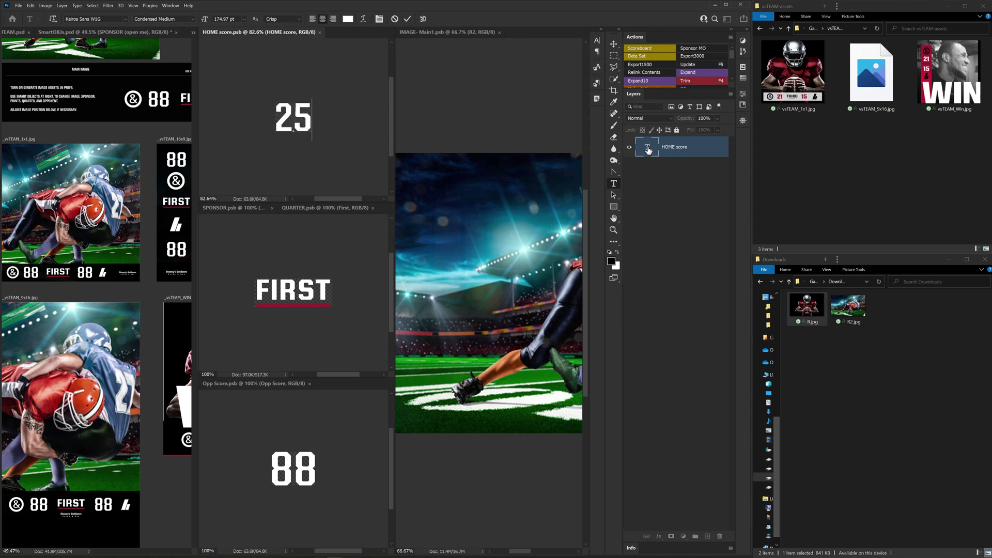
key("ctrl+Return")
key("v")
key("ctrl+s")
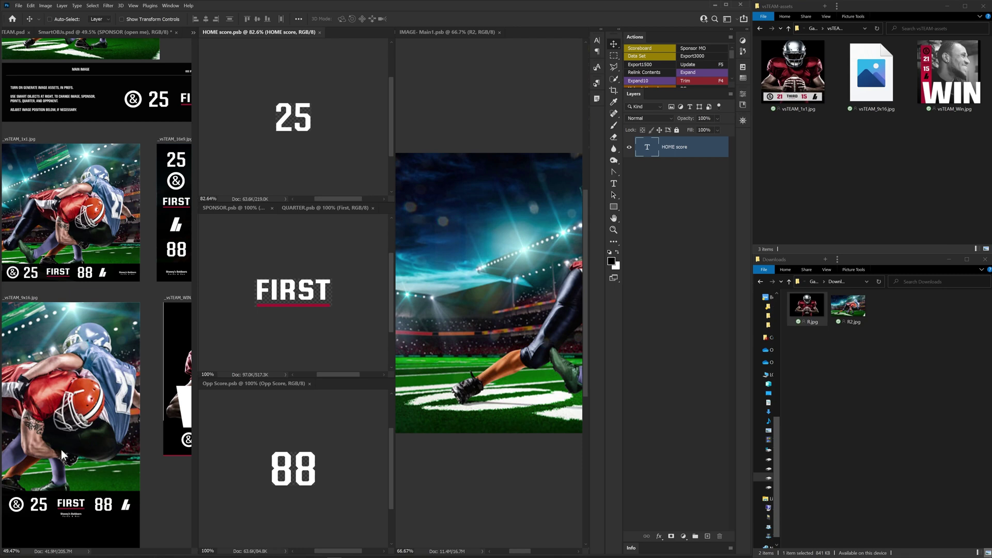
Change the Opp Score text from 88 to 23 and save the document.
left_click(297, 474)
double_click(299, 467)
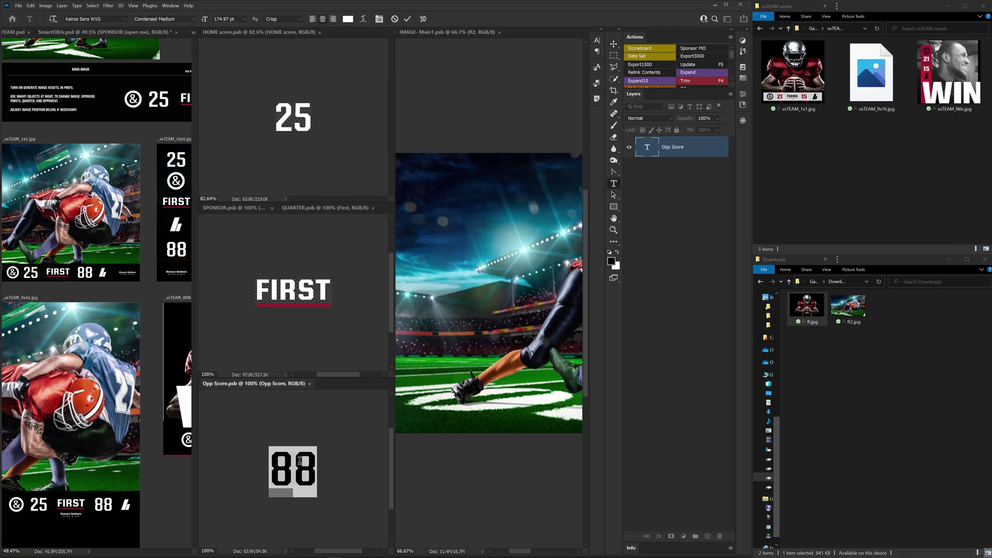
type("23")
key("Escape")
key("ctrl+s")
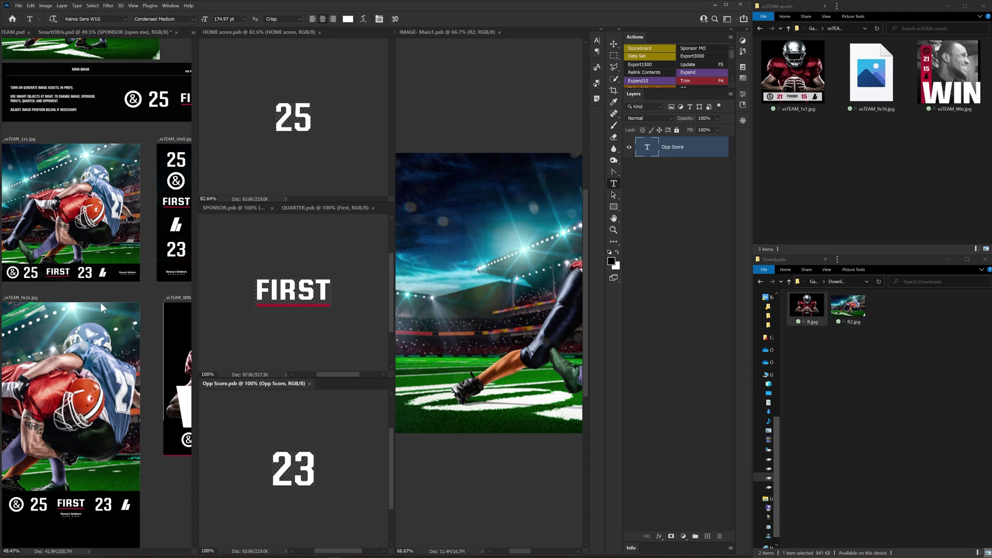
Switch QUARTER from First to the Third quarter group and save it.
left_click(294, 279)
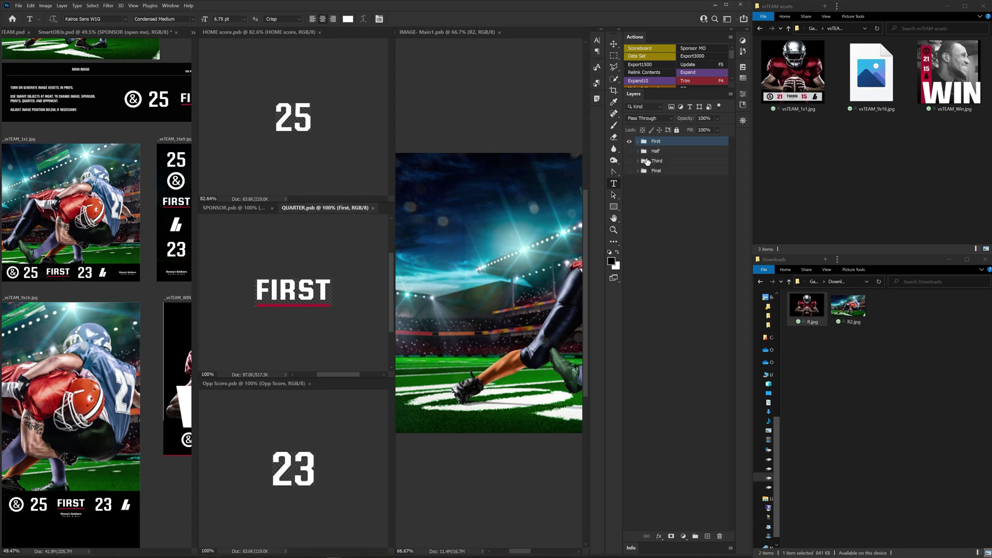
left_click(629, 162, "alt")
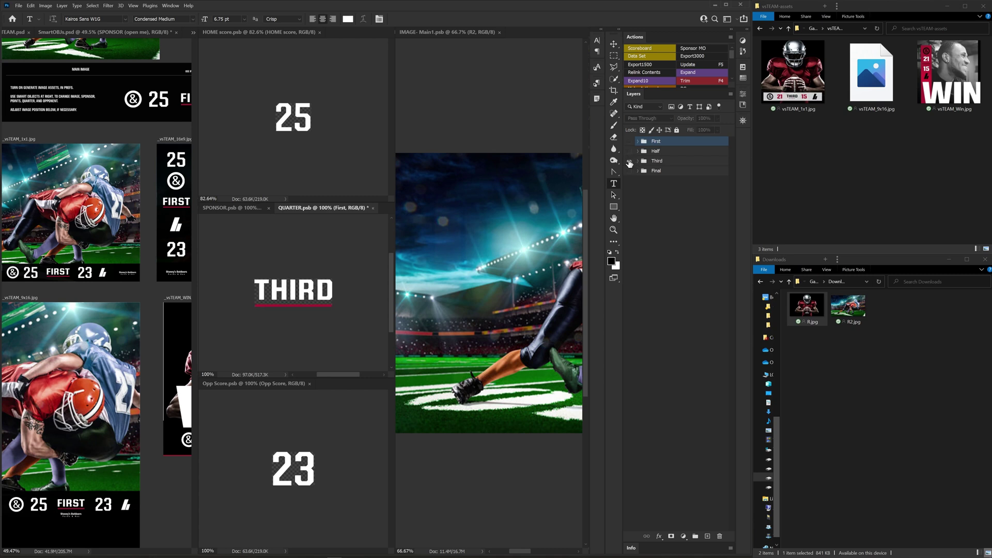
key("ctrl+s")
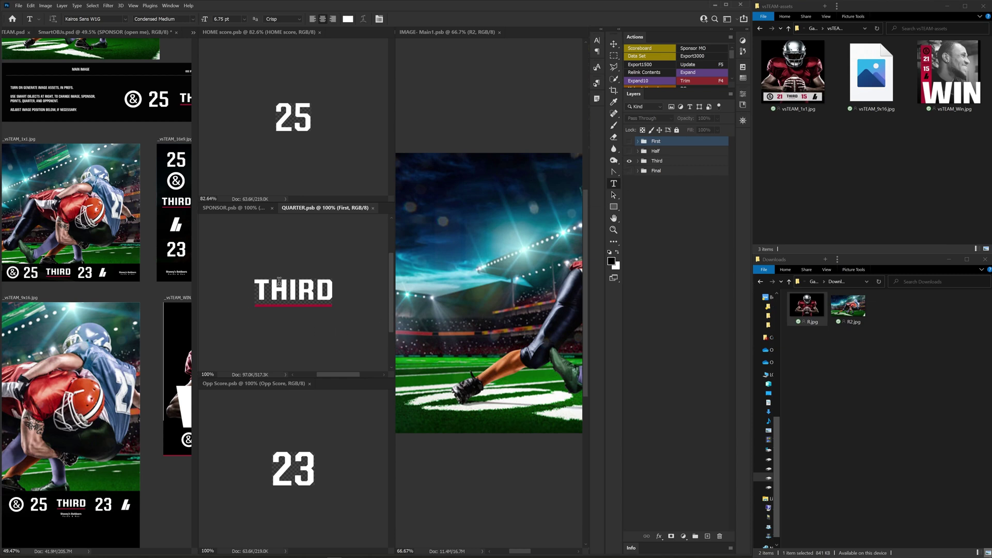
Hide the Stoney's Outdoors half sponsor, show the Final BIG CREATIVE logo, save, and check SmartOBJs artboards.
left_click(246, 209)
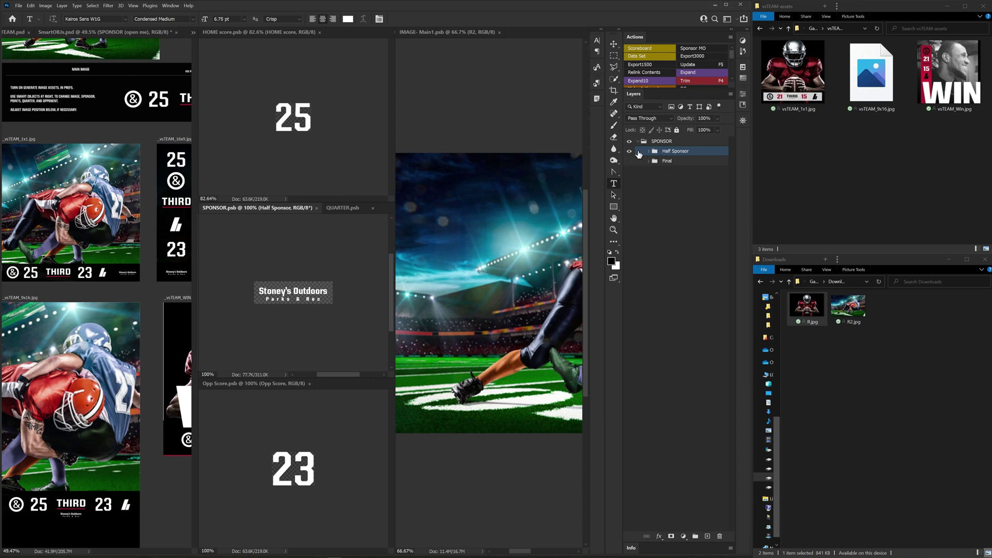
left_click(630, 150)
left_click(629, 160)
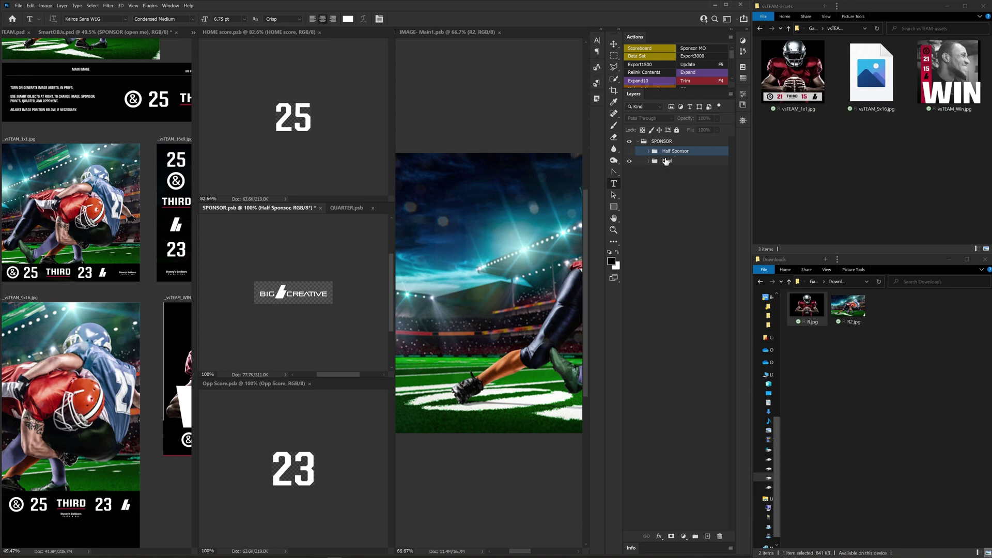
key("ctrl+s")
key("ctrl+0")
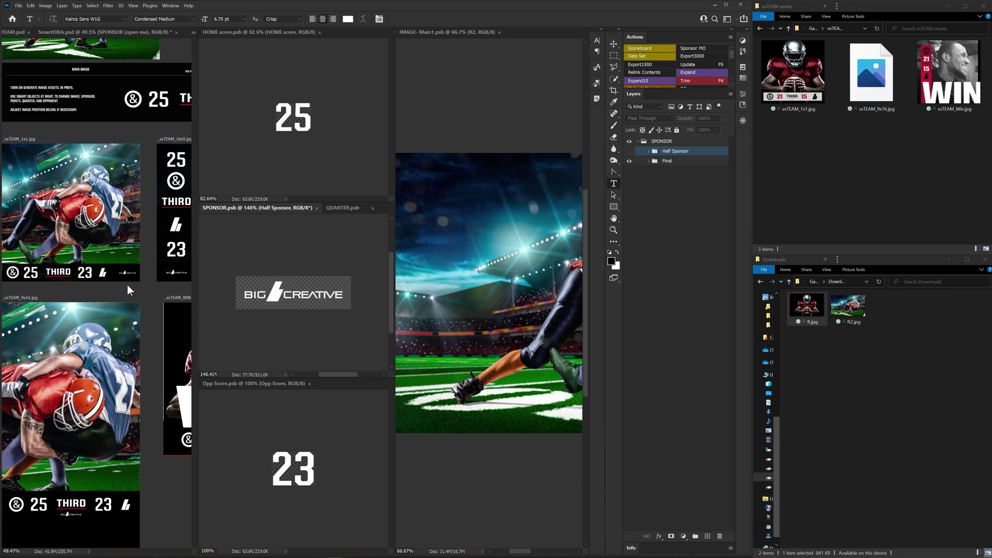
left_click(127, 284)
scroll(127, 284, "up", 5)
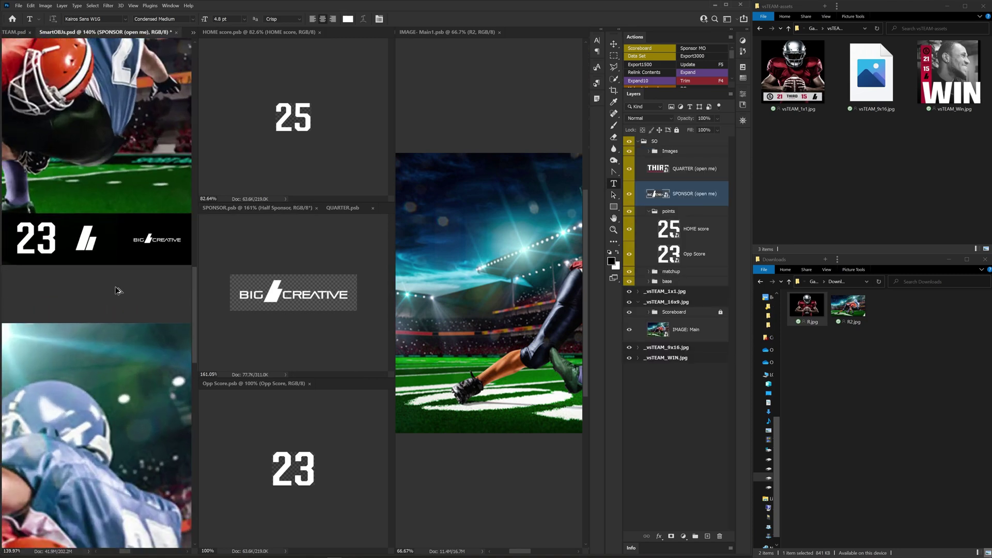
left_click_drag(196, 243, 316, 242)
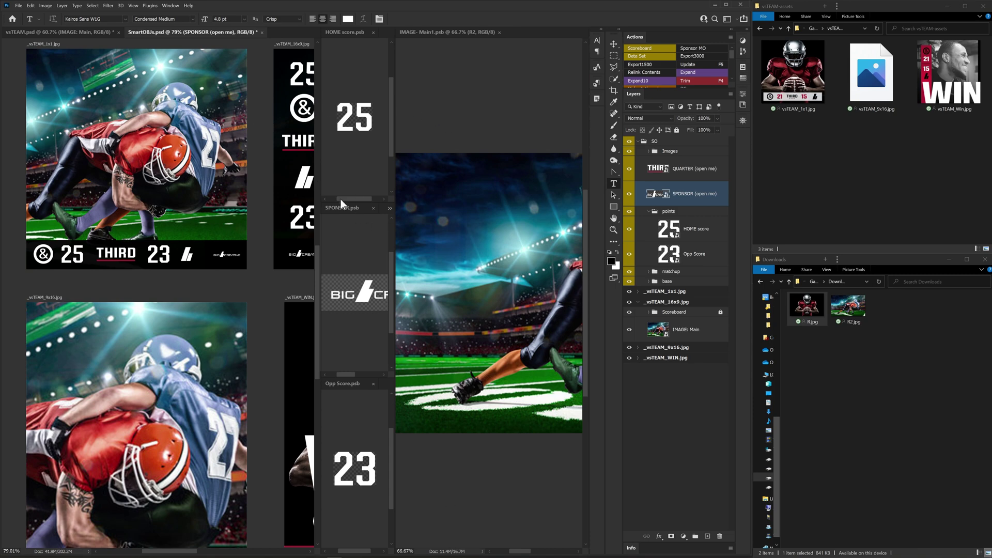
In vsTEAM.psd, open the template's variable data sets and cancel without changes.
left_click(85, 34)
left_click(647, 56)
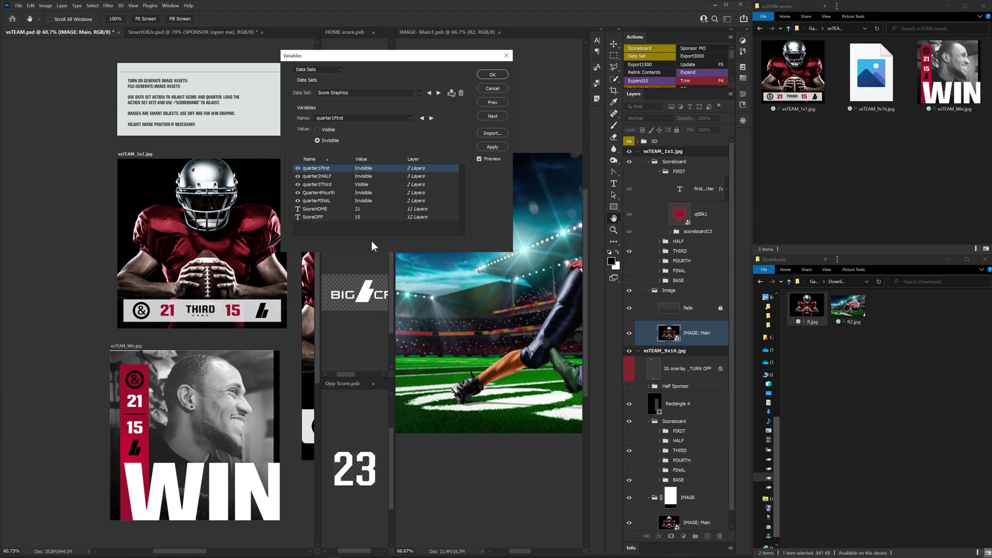
left_click(492, 89)
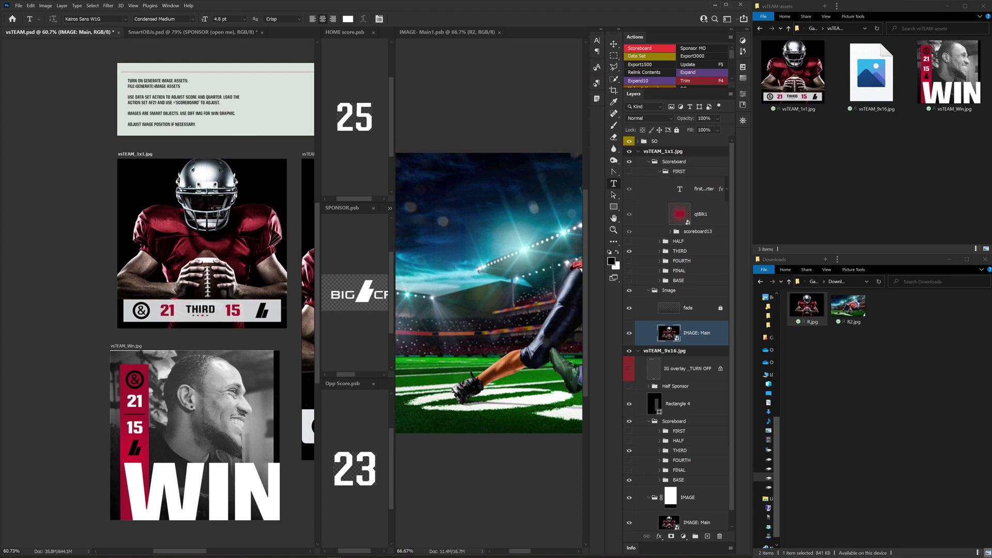
Close the HOME score, SPONSOR, Opp Score and IMAGE-Main1 documents.
left_click(374, 32)
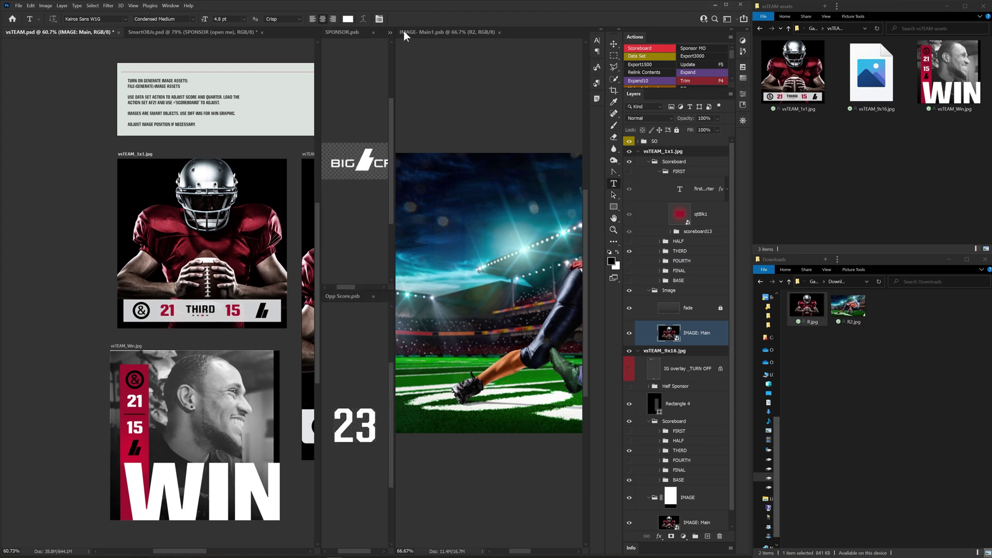
left_click(373, 31)
left_click(373, 31)
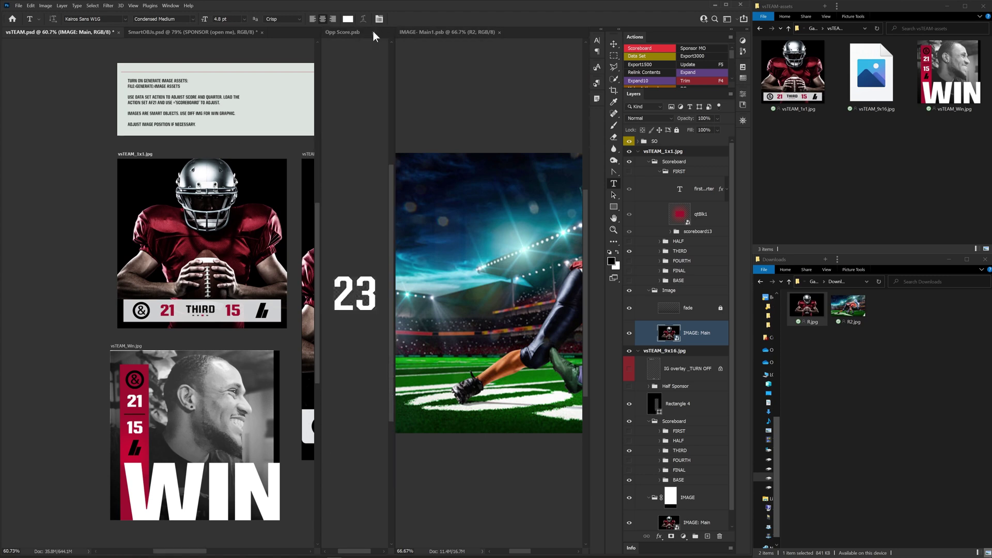
left_click(373, 31)
left_click(399, 32)
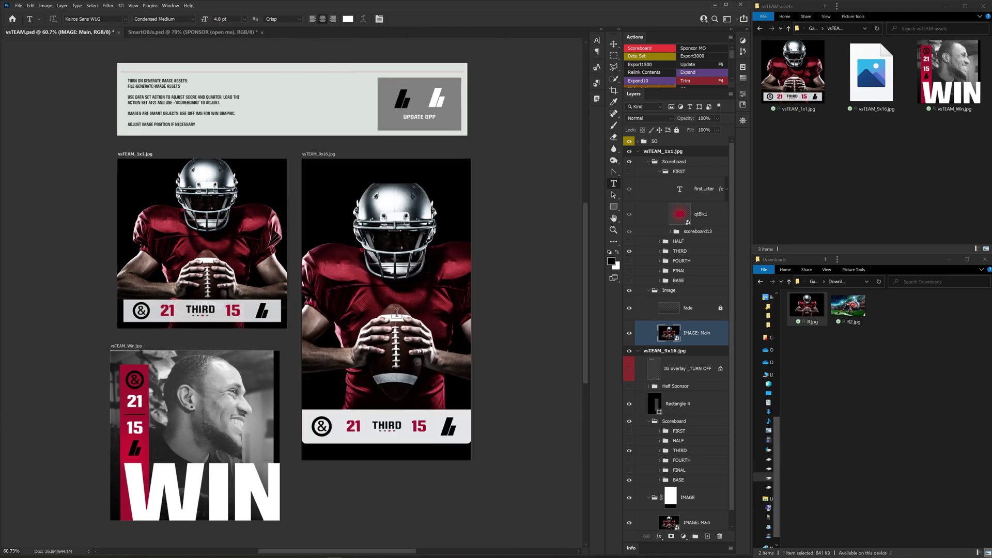